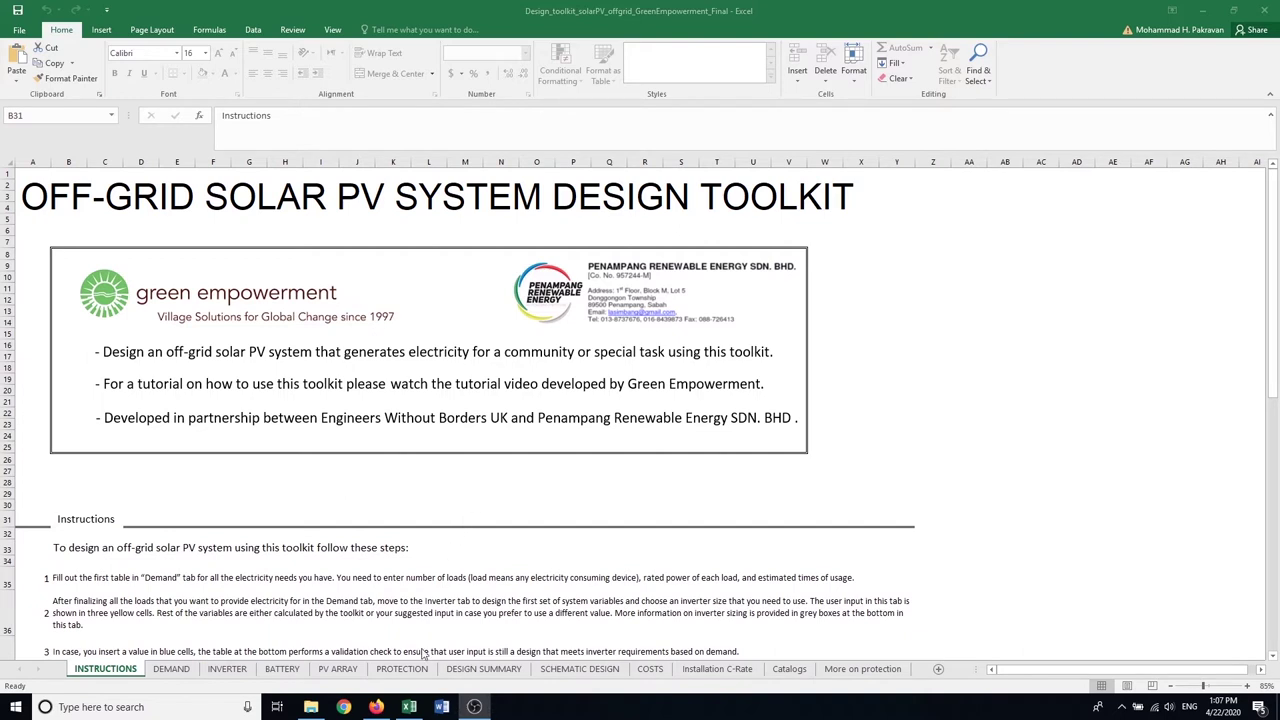
- Download the Off-Grid Solar PV System Design Toolkit from Green Empowerment's Technical Documents and open it in Excel
{"action": "left_click", "coordinate": [376, 707]}
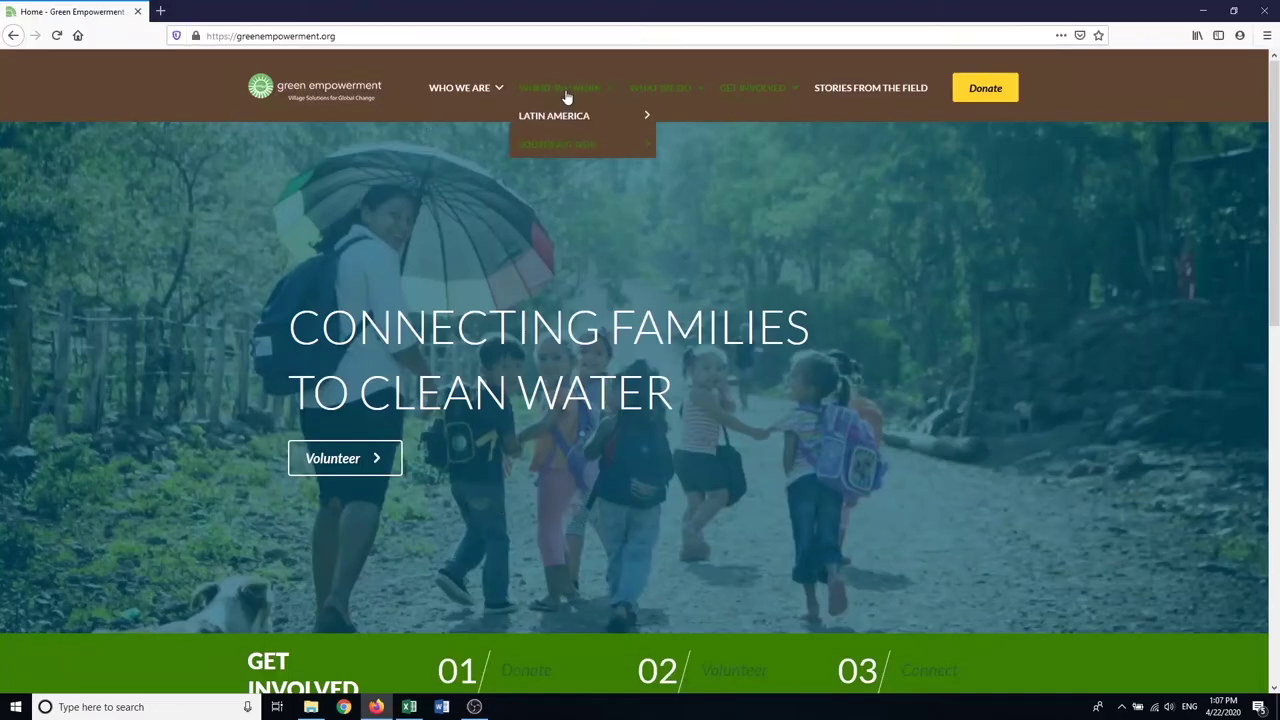
{"action": "mouse_move", "coordinate": [694, 150]}
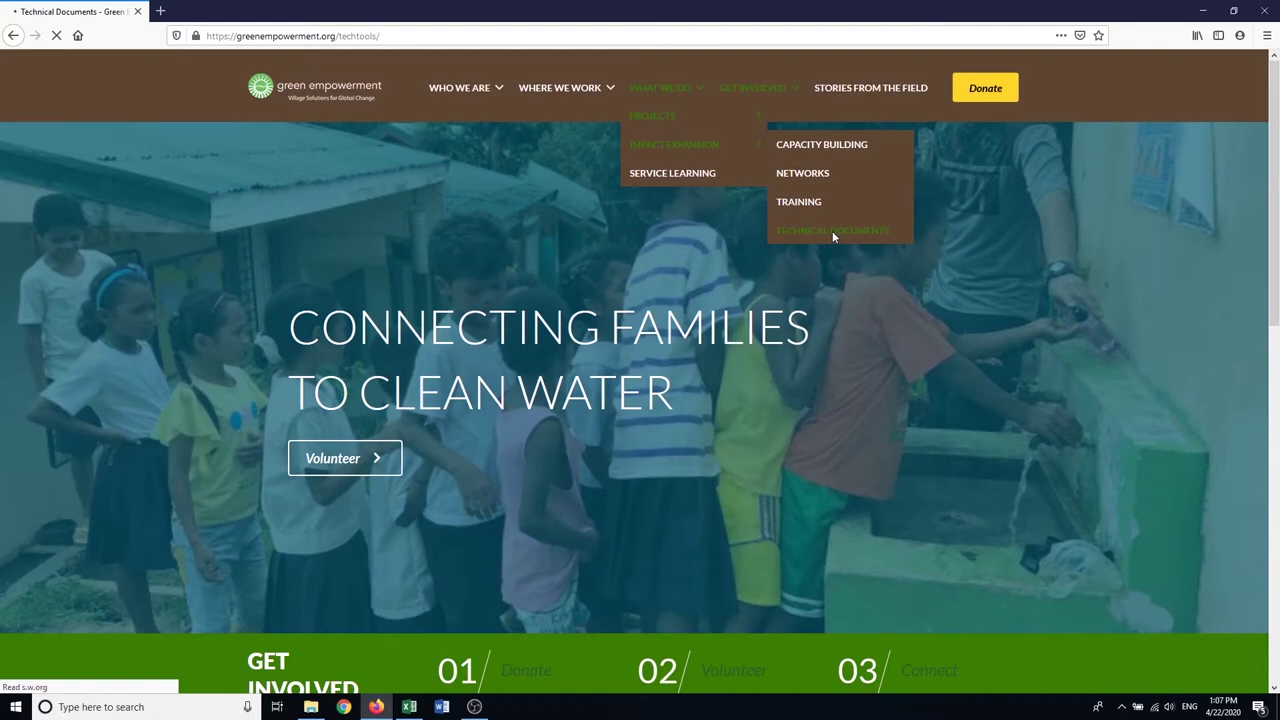
{"action": "left_click", "coordinate": [831, 238]}
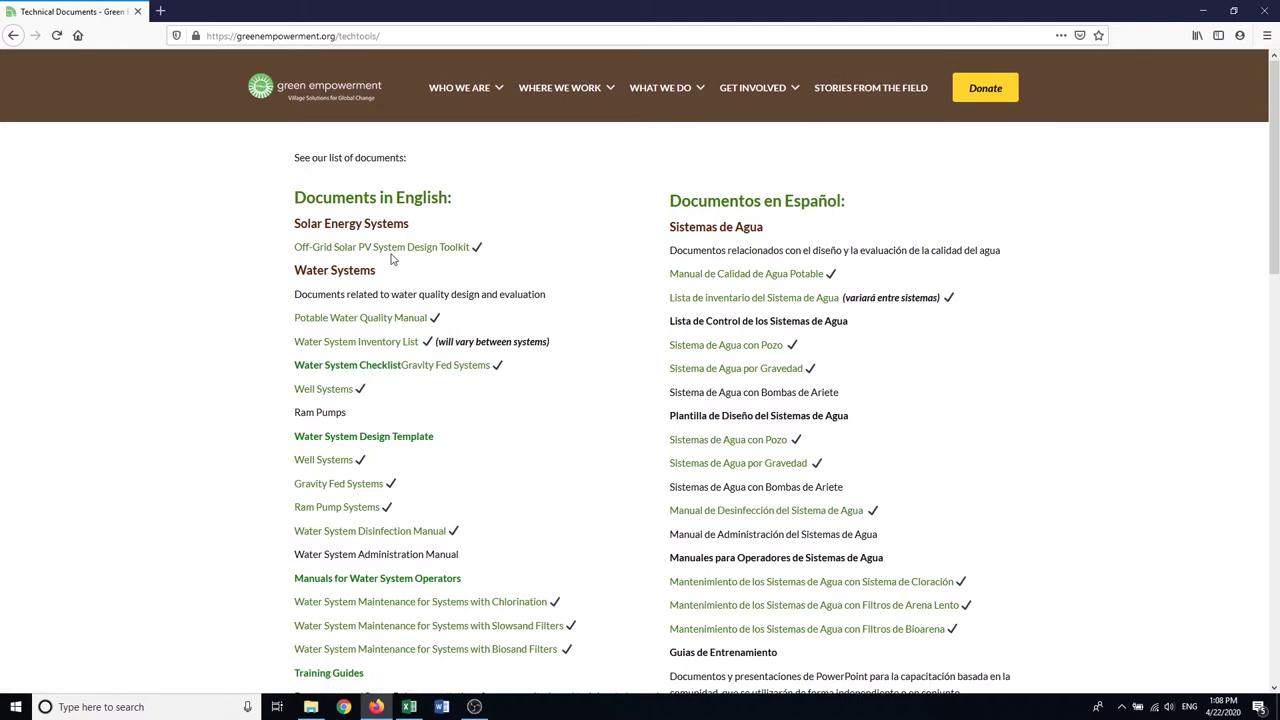
{"action": "left_click", "coordinate": [413, 257]}
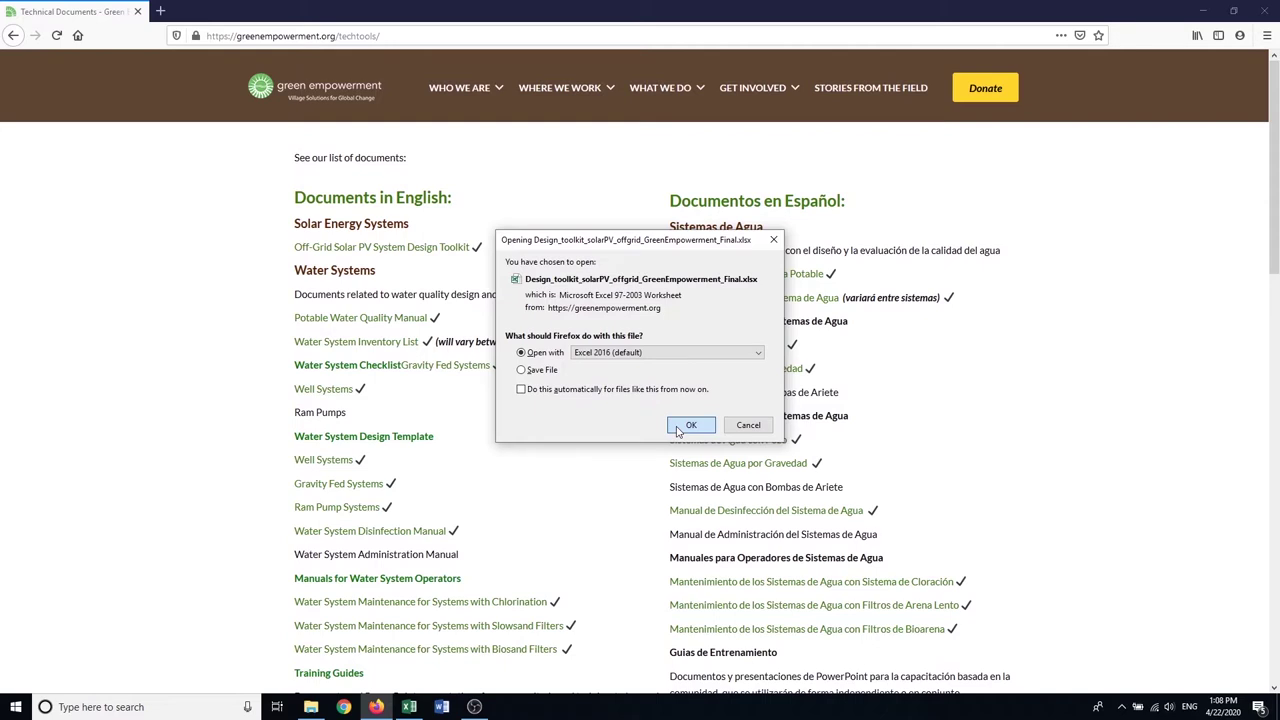
{"action": "left_click", "coordinate": [681, 428]}
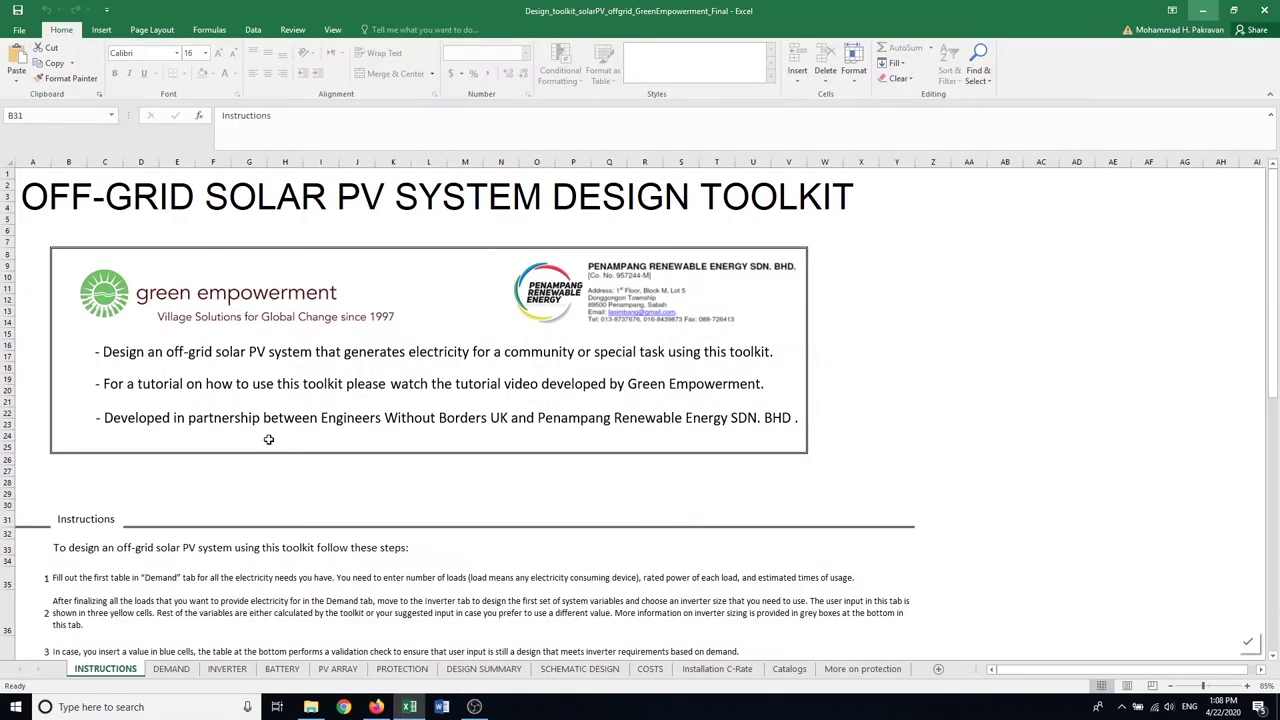
- Scroll through the INSTRUCTIONS sheet's steps, colour legend and disclaimer, then back to the top
{"action": "scroll", "coordinate": [268, 439], "scroll_direction": "down", "scroll_amount": 6}
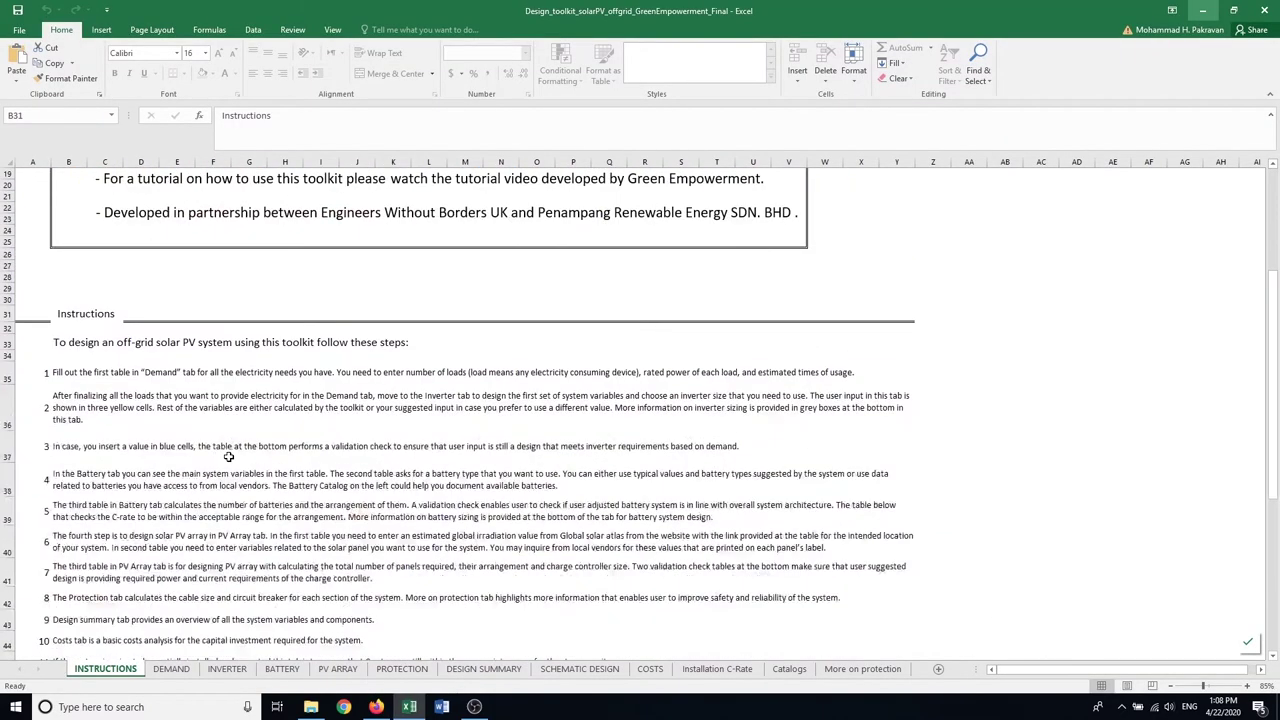
{"action": "scroll", "coordinate": [92, 418], "scroll_direction": "down", "scroll_amount": 2}
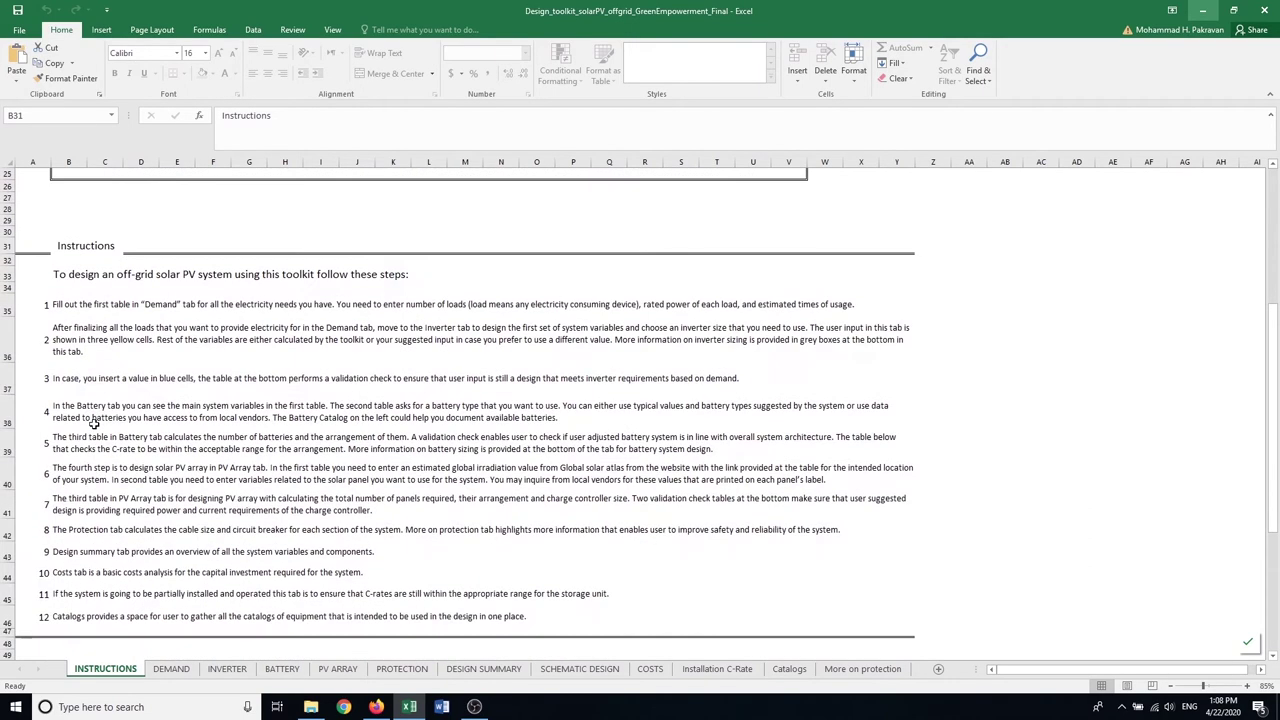
{"action": "scroll", "coordinate": [92, 423], "scroll_direction": "down", "scroll_amount": 5}
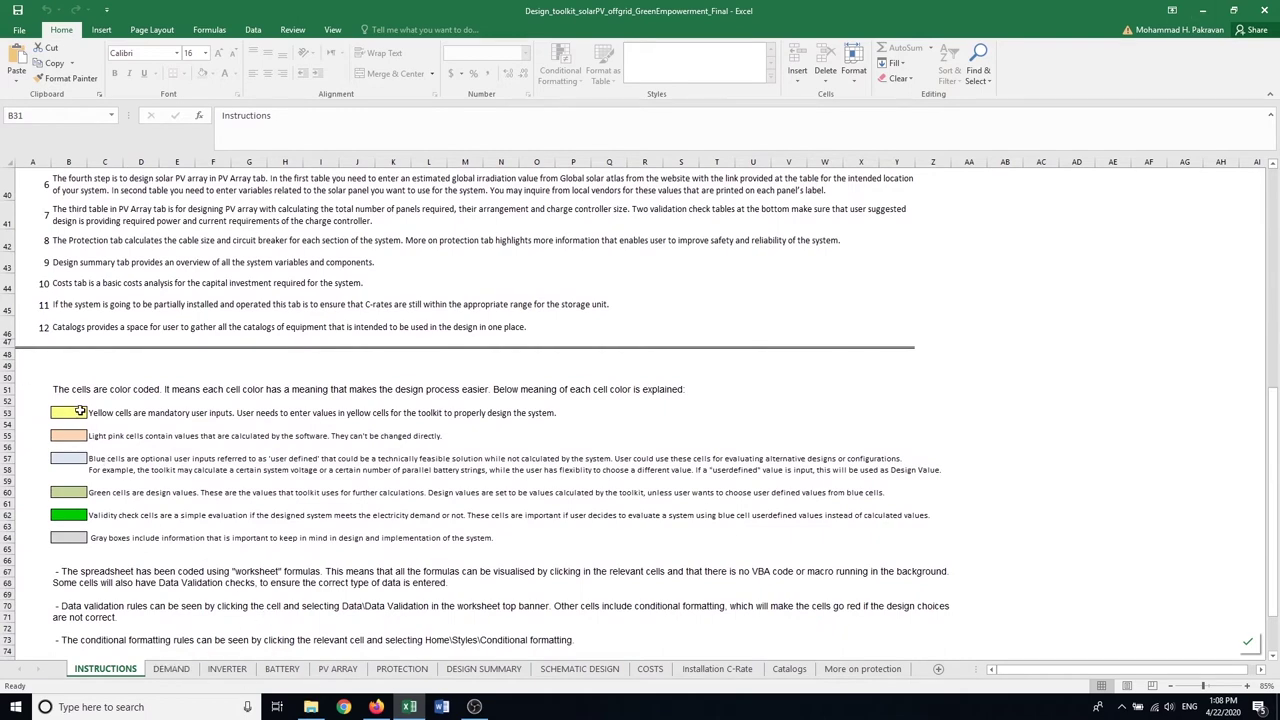
{"action": "scroll", "coordinate": [150, 419], "scroll_direction": "down", "scroll_amount": 5}
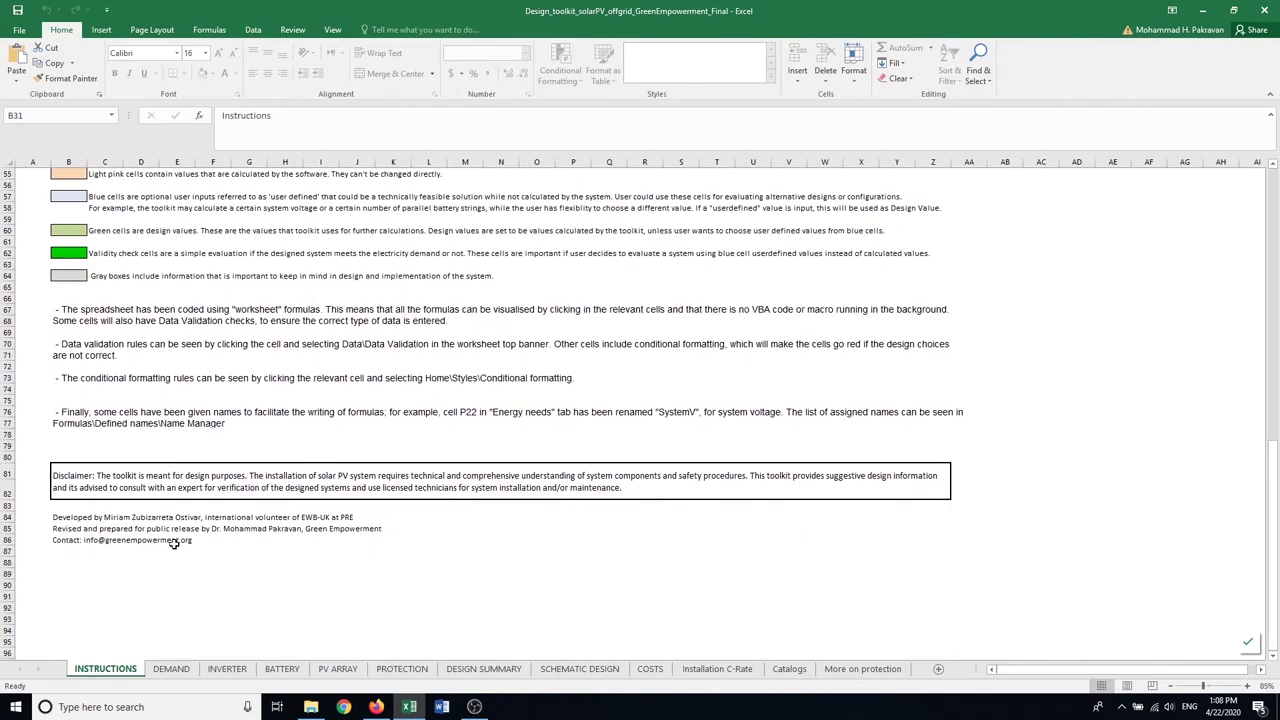
{"action": "scroll", "coordinate": [180, 372], "scroll_direction": "up", "scroll_amount": 13}
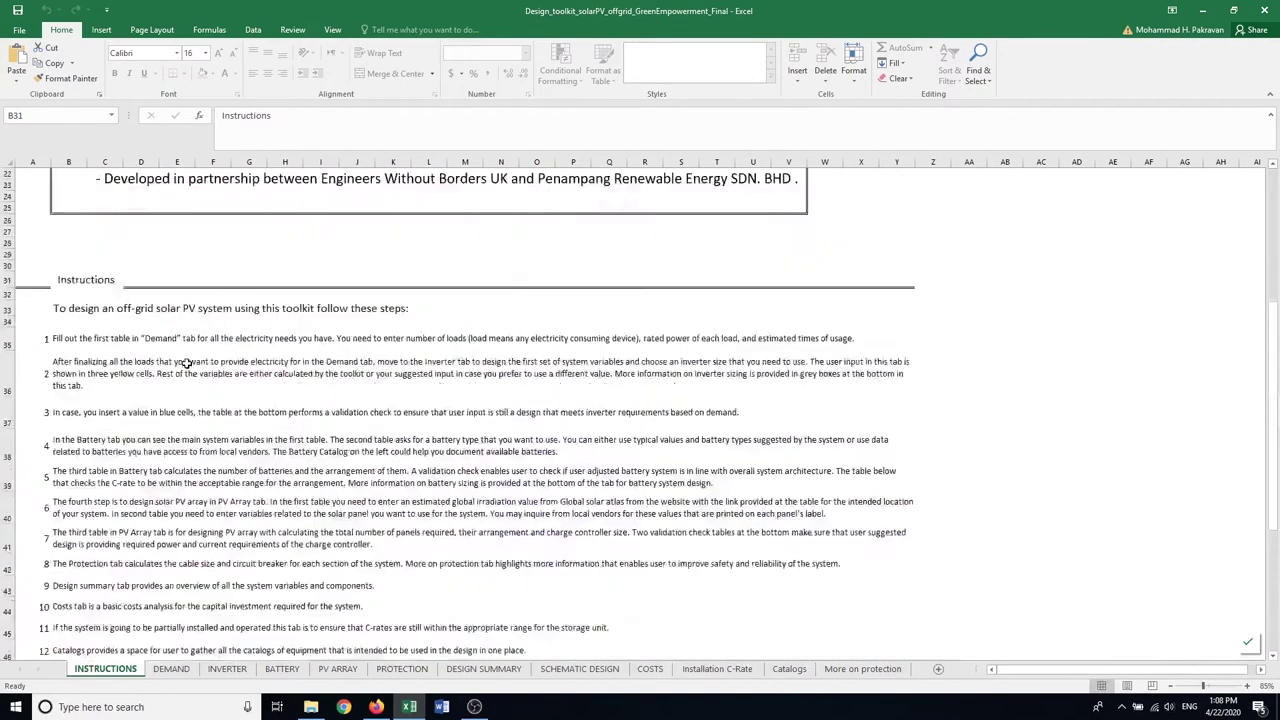
{"action": "scroll", "coordinate": [186, 363], "scroll_direction": "up", "scroll_amount": 5}
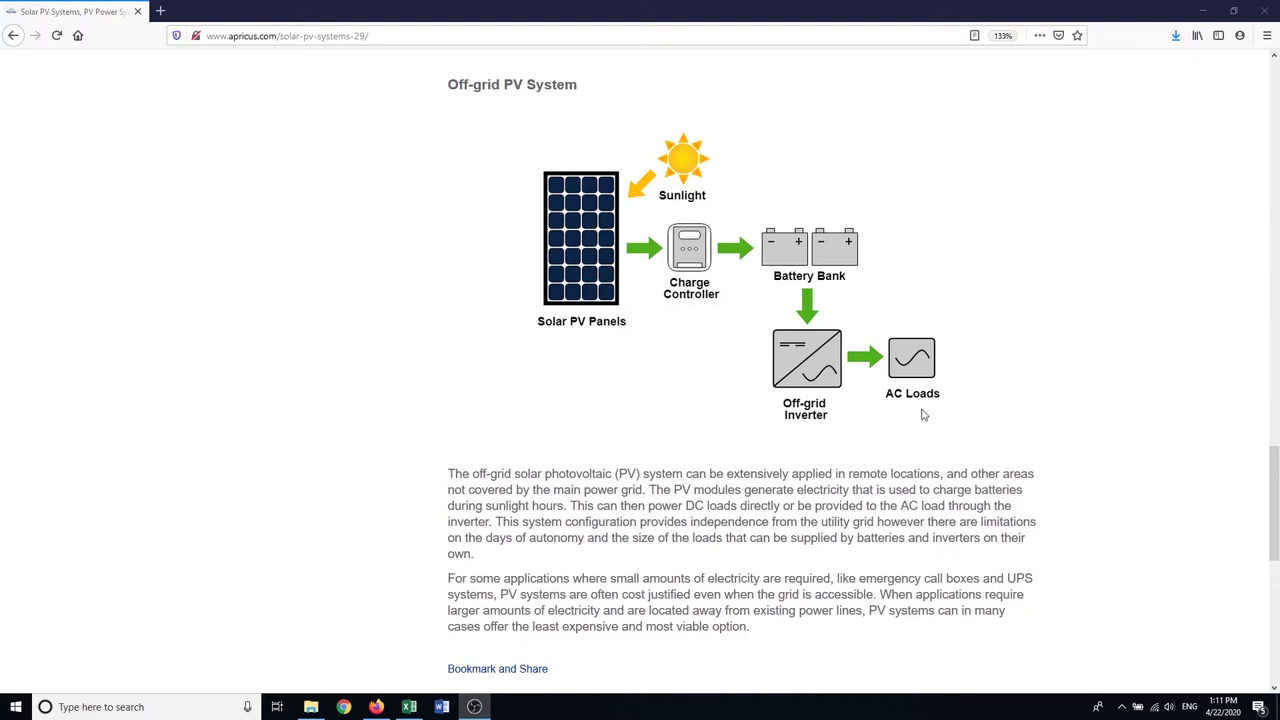
- Bring up the apricus.com Off-grid PV System diagram page in Firefox
{"action": "left_click", "coordinate": [410, 706]}
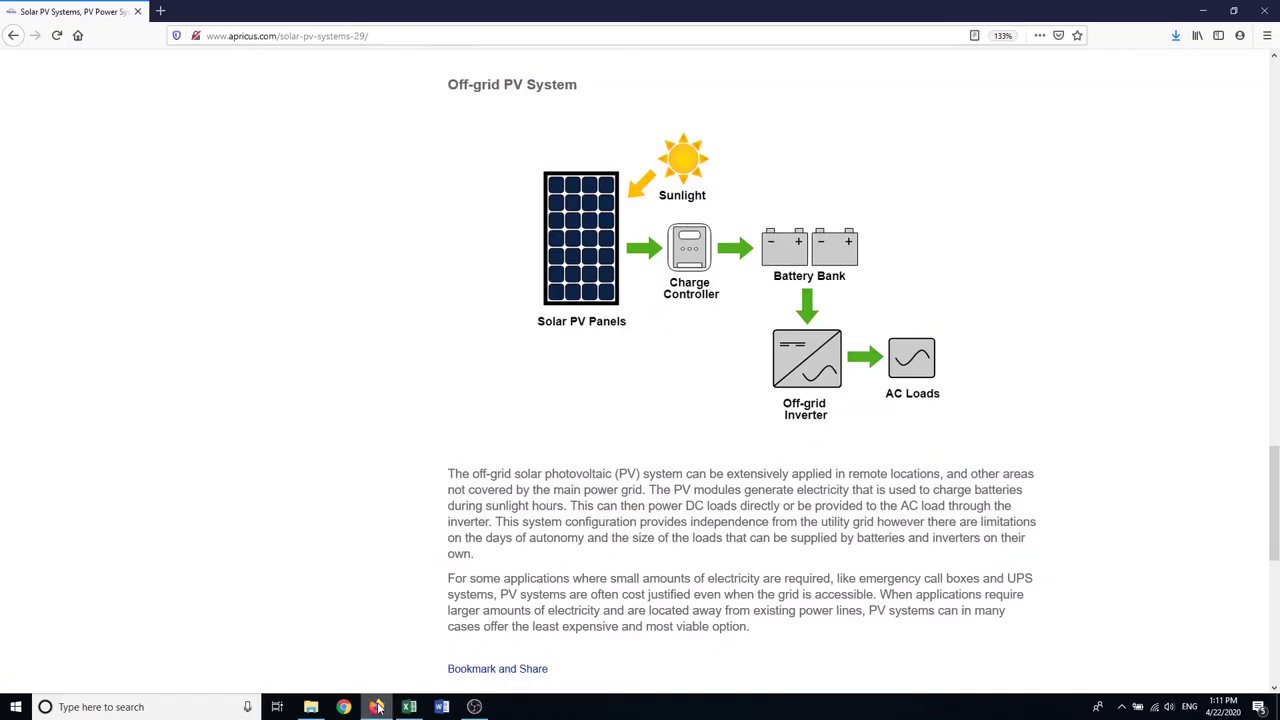
{"action": "left_click", "coordinate": [376, 707]}
- Look over the INVERTER and BATTERY sizing sheets, comparing them with the PV diagram
{"action": "left_click", "coordinate": [409, 707]}
{"action": "left_click", "coordinate": [214, 670]}
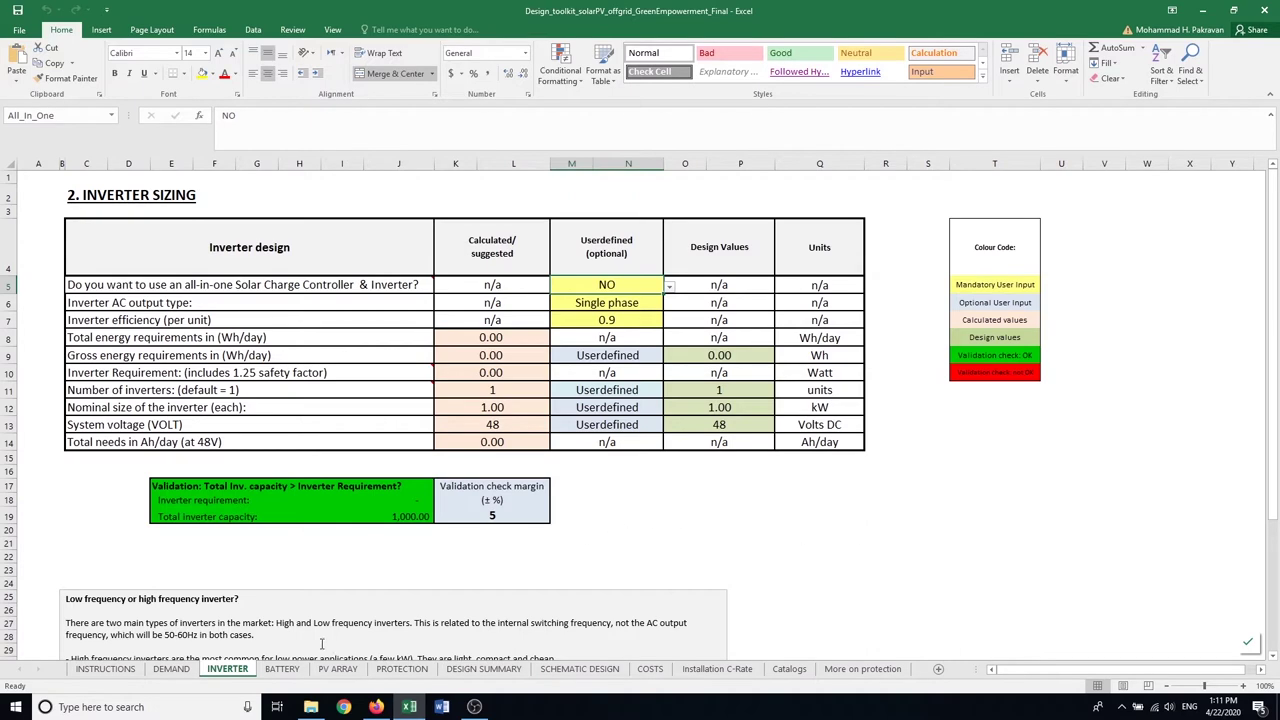
{"action": "left_click", "coordinate": [376, 707]}
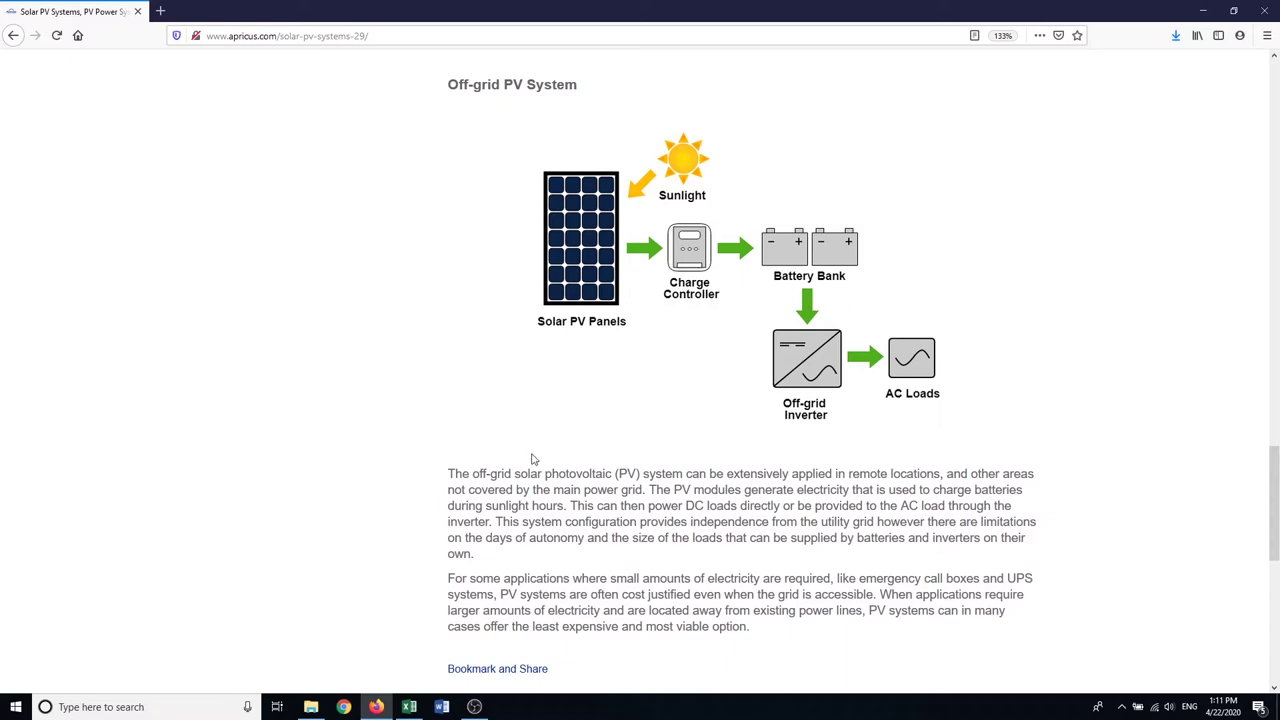
{"action": "left_click", "coordinate": [409, 707]}
{"action": "left_click", "coordinate": [282, 668]}
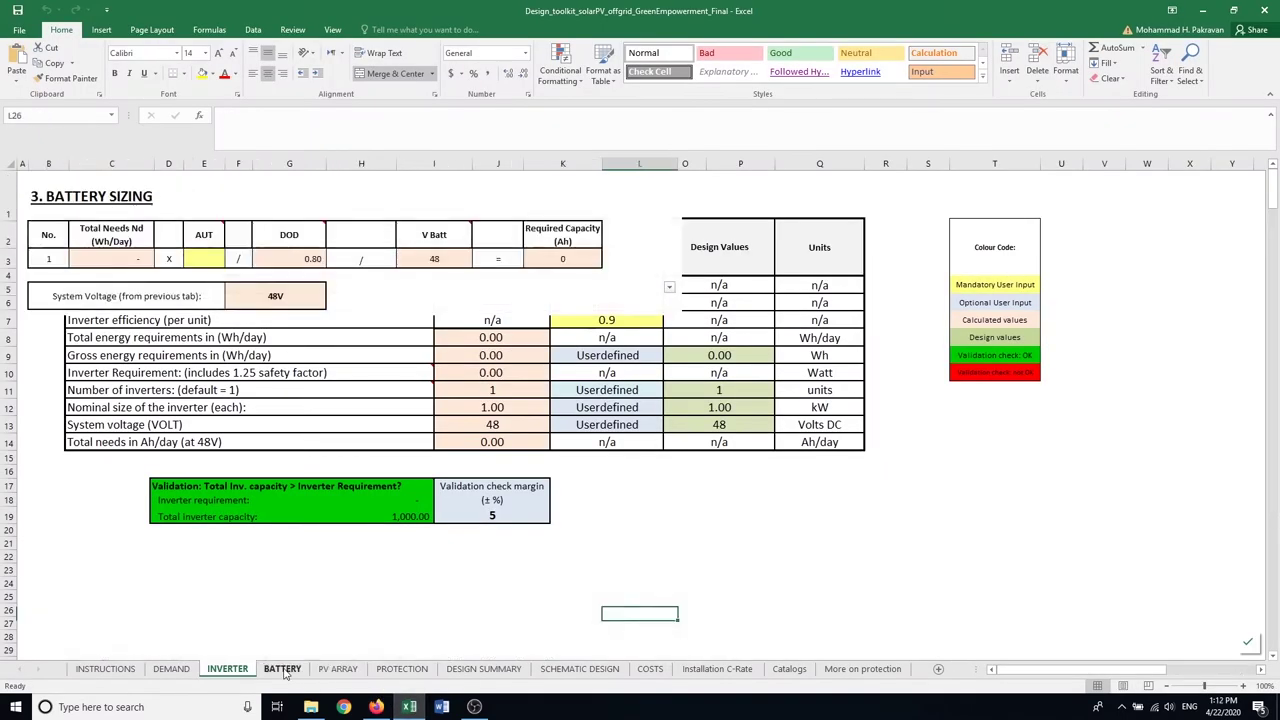
{"action": "left_click", "coordinate": [376, 707]}
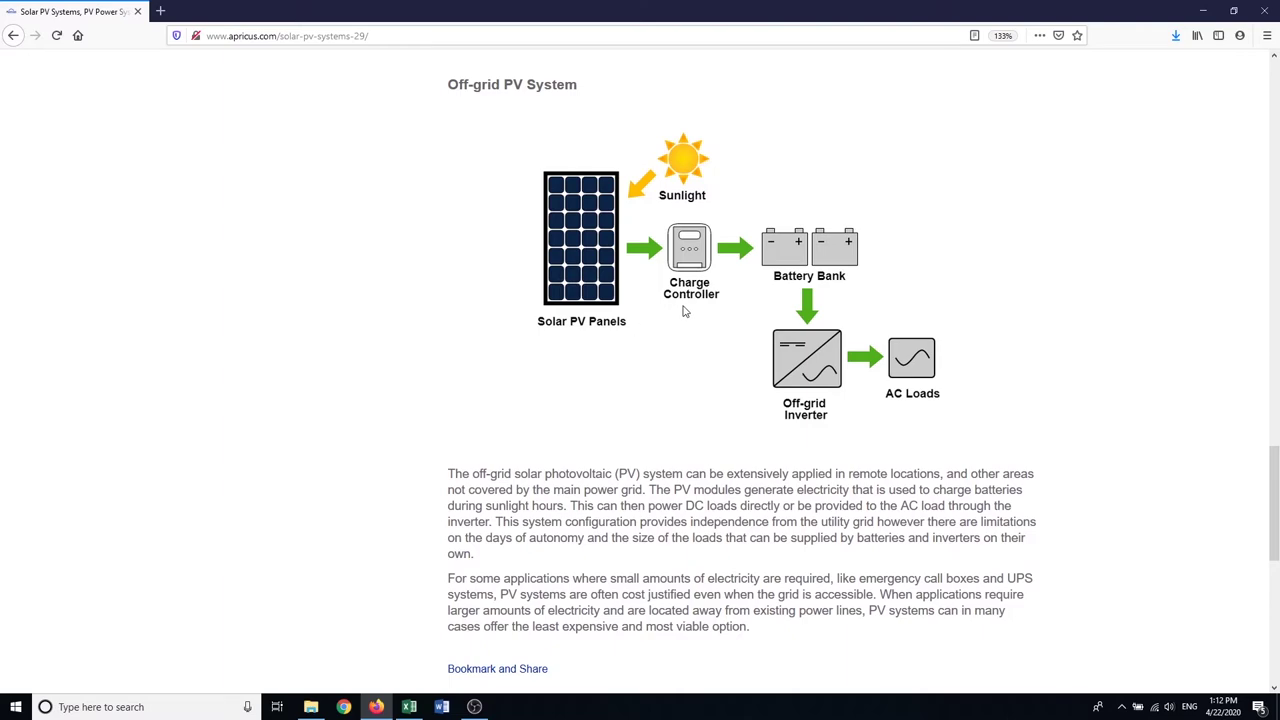
- Look over the PV ARRAY and PROTECTION sheets, then open the DEMAND sheet
{"action": "left_click", "coordinate": [409, 707]}
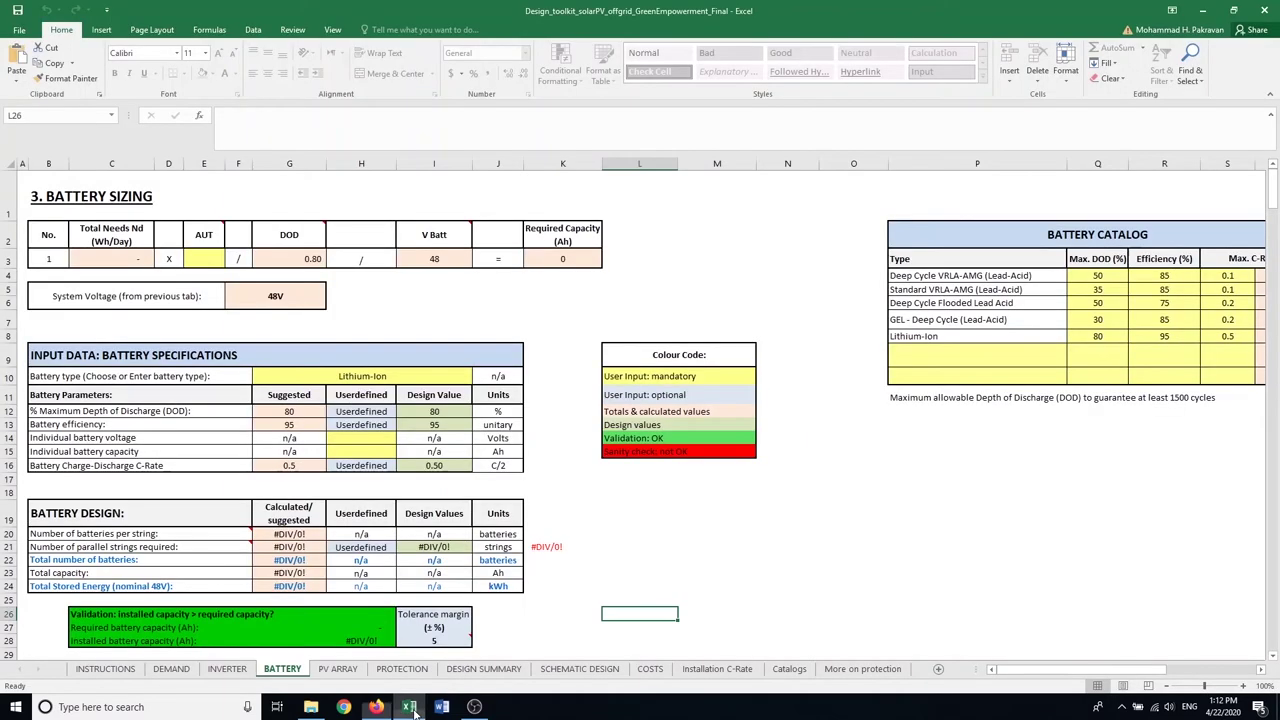
{"action": "left_click", "coordinate": [349, 671]}
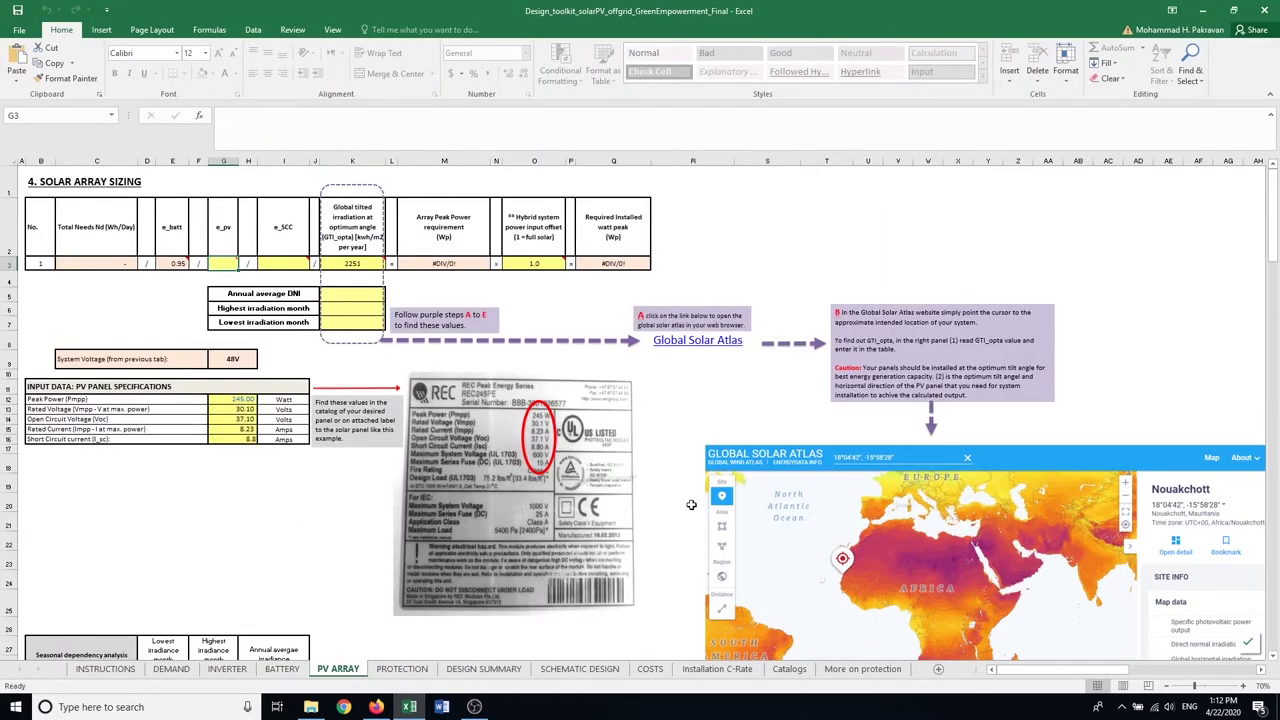
{"action": "scroll", "coordinate": [296, 562], "scroll_direction": "down", "scroll_amount": 1}
{"action": "key", "text": "alt+Tab"}
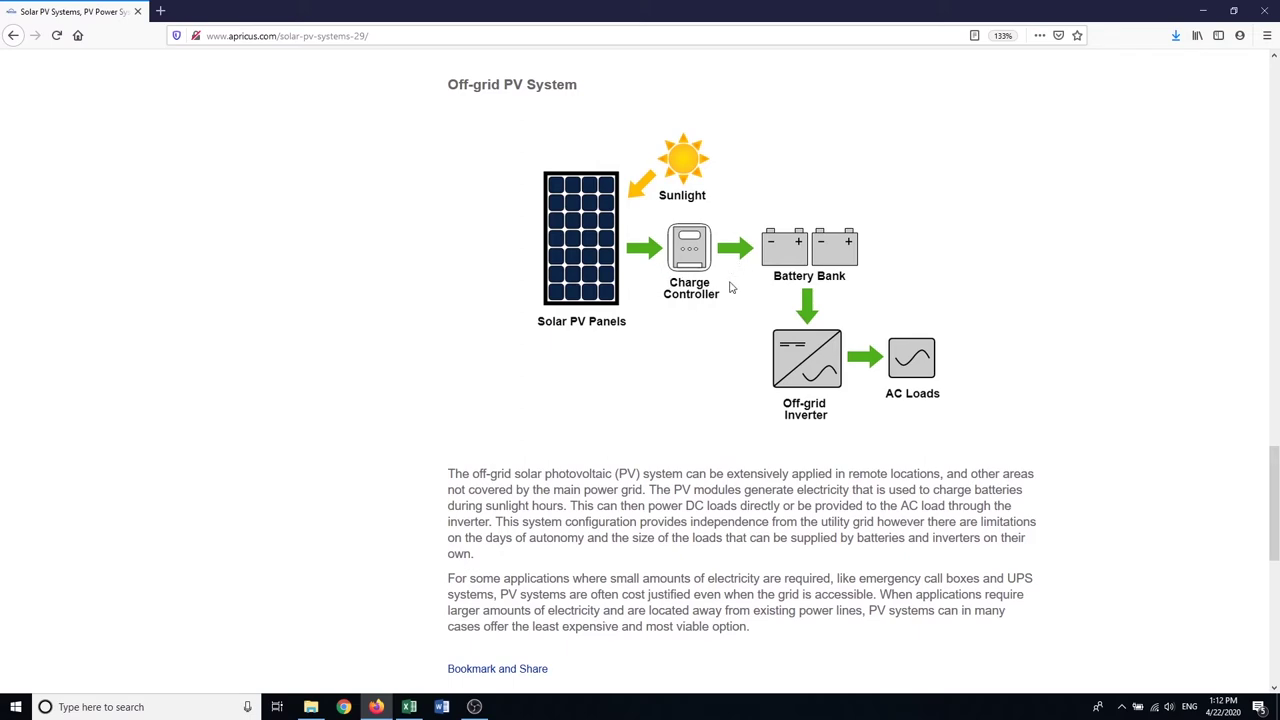
{"action": "left_click", "coordinate": [409, 707]}
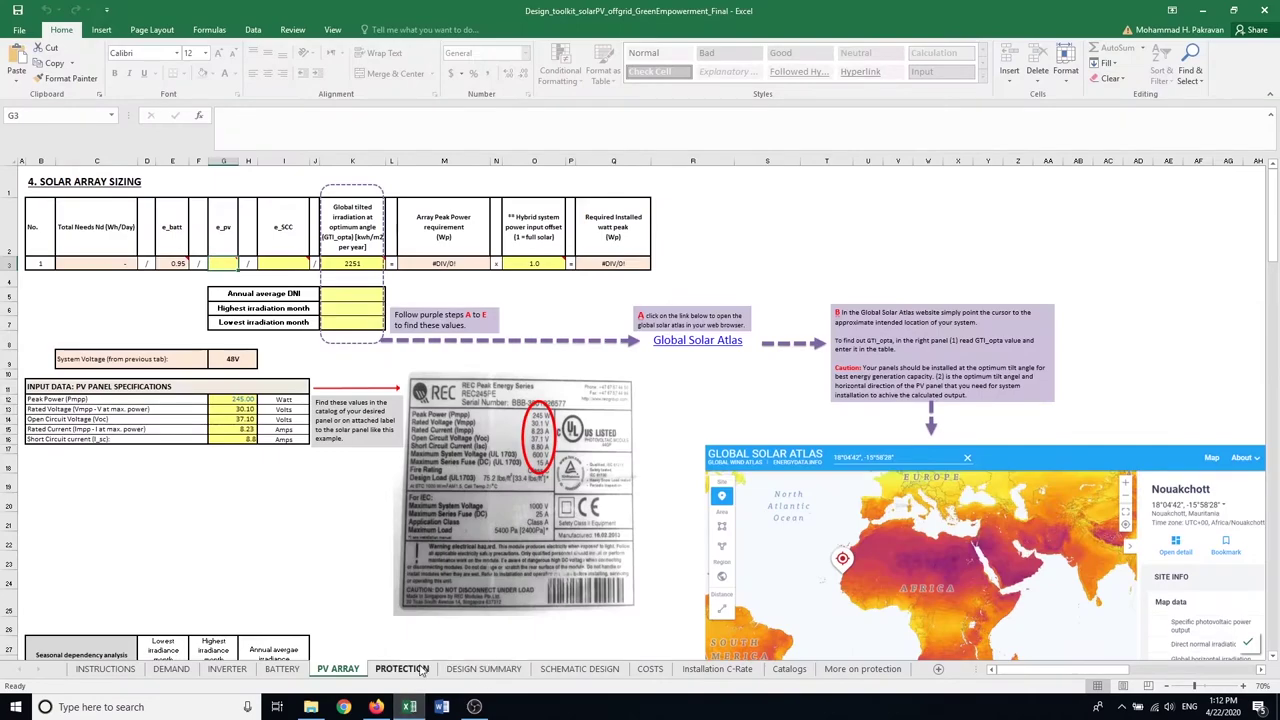
{"action": "left_click", "coordinate": [420, 671]}
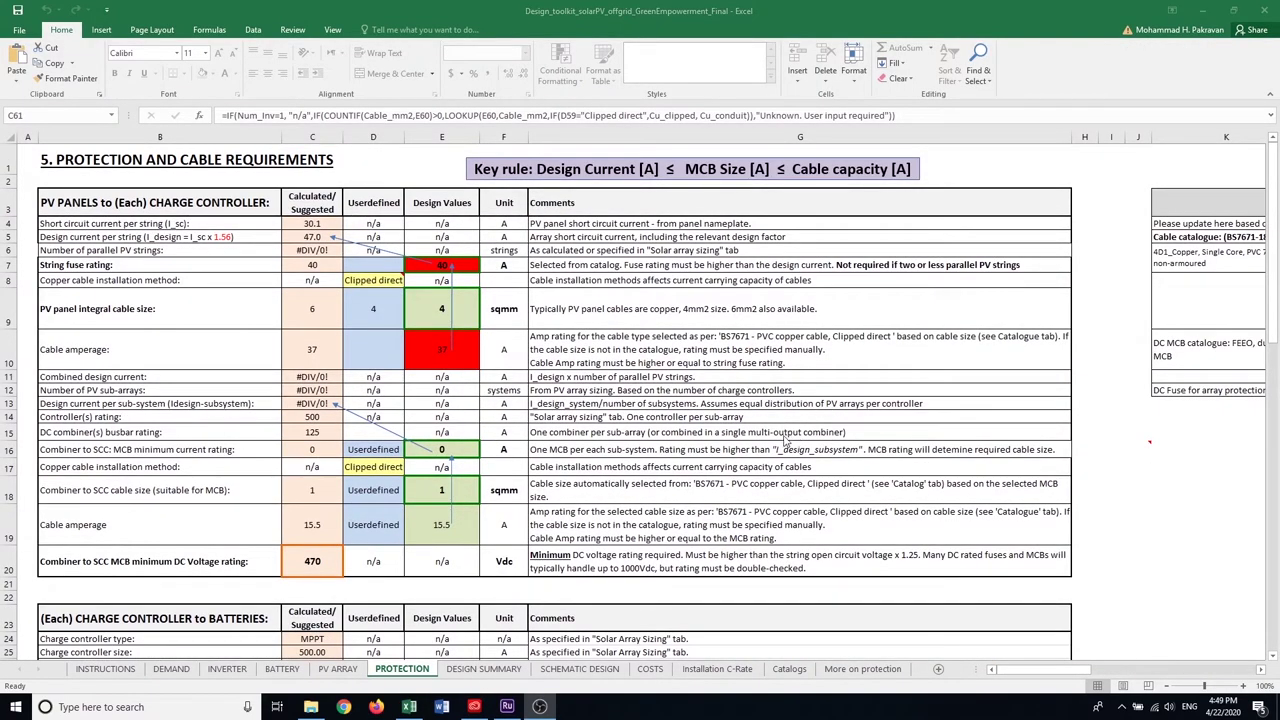
{"action": "left_click", "coordinate": [171, 669]}
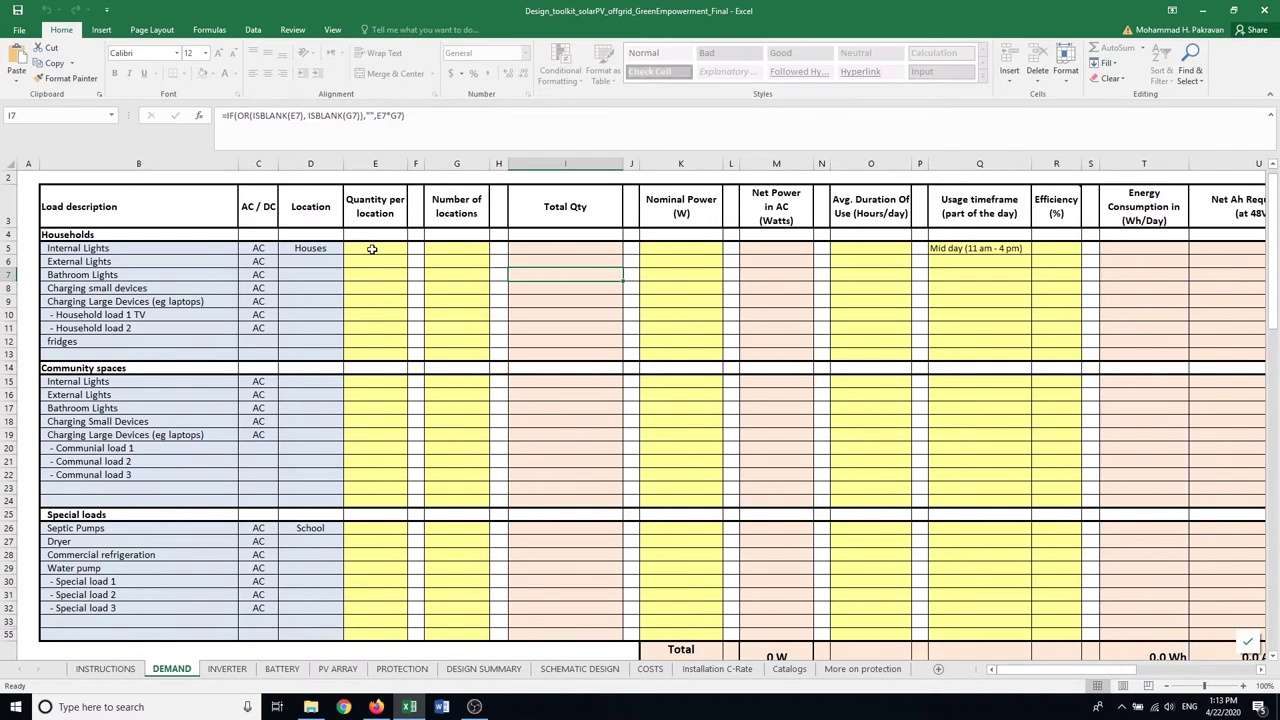
- Enter internal lights as 3 per house, 20 houses, 5 W, 6 hours, Evening, 100% efficiency
{"action": "left_click", "coordinate": [372, 249]}
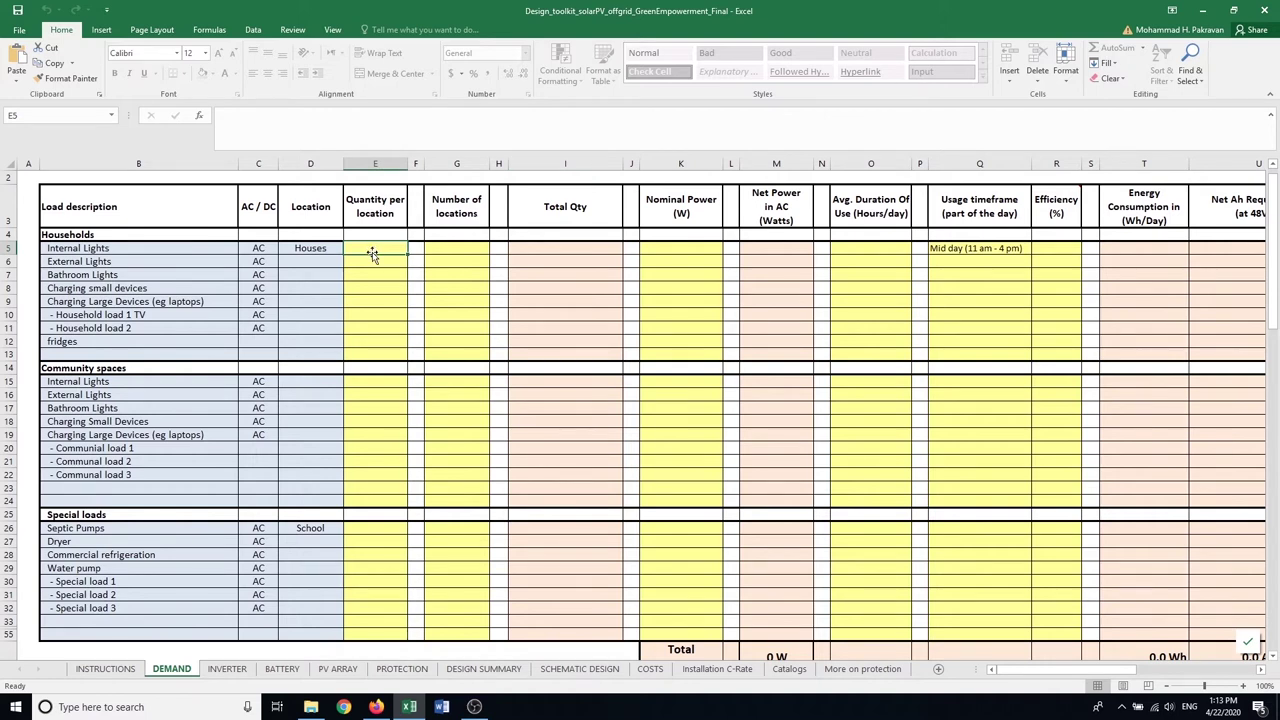
{"action": "type", "text": "3"}
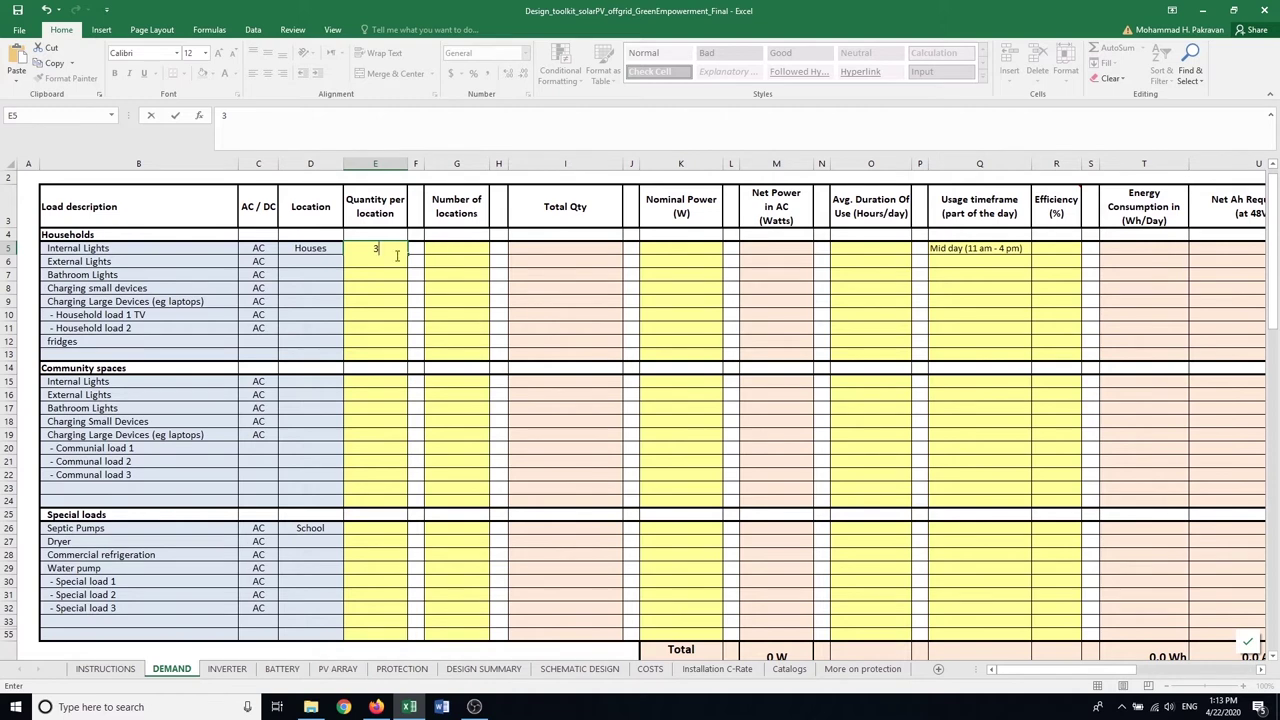
{"action": "left_click", "coordinate": [440, 248]}
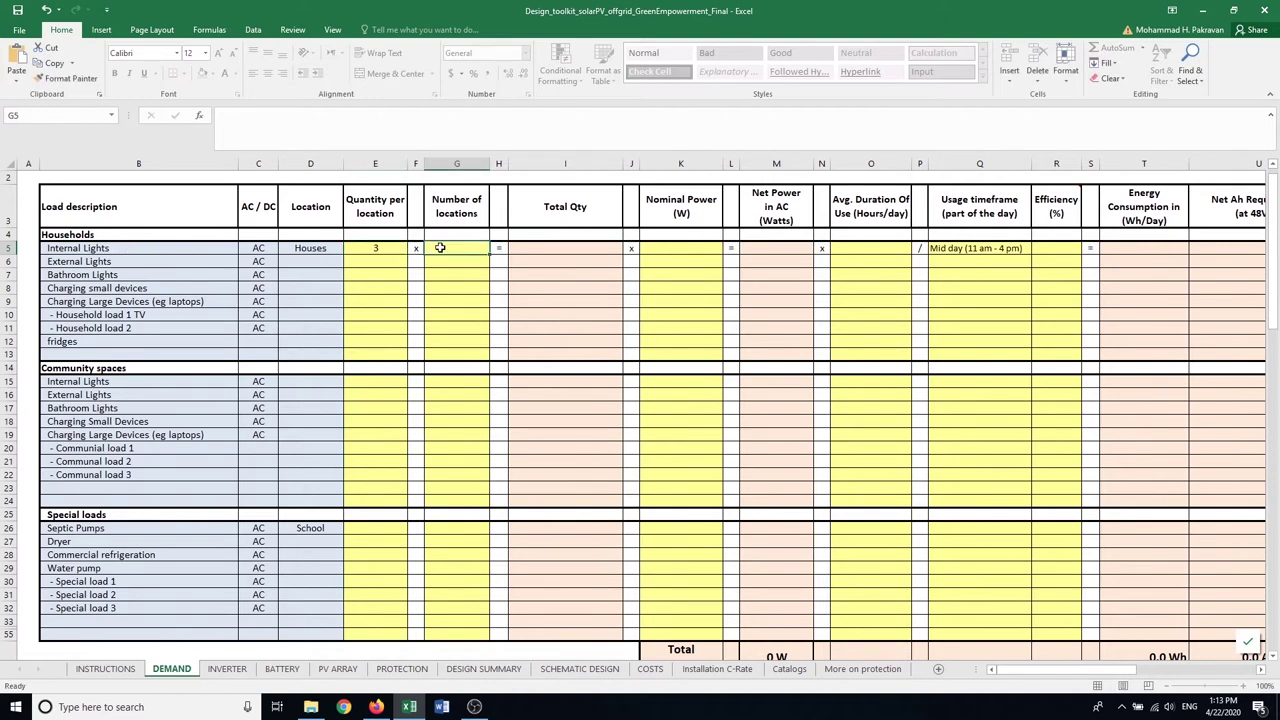
{"action": "type", "text": "2"}
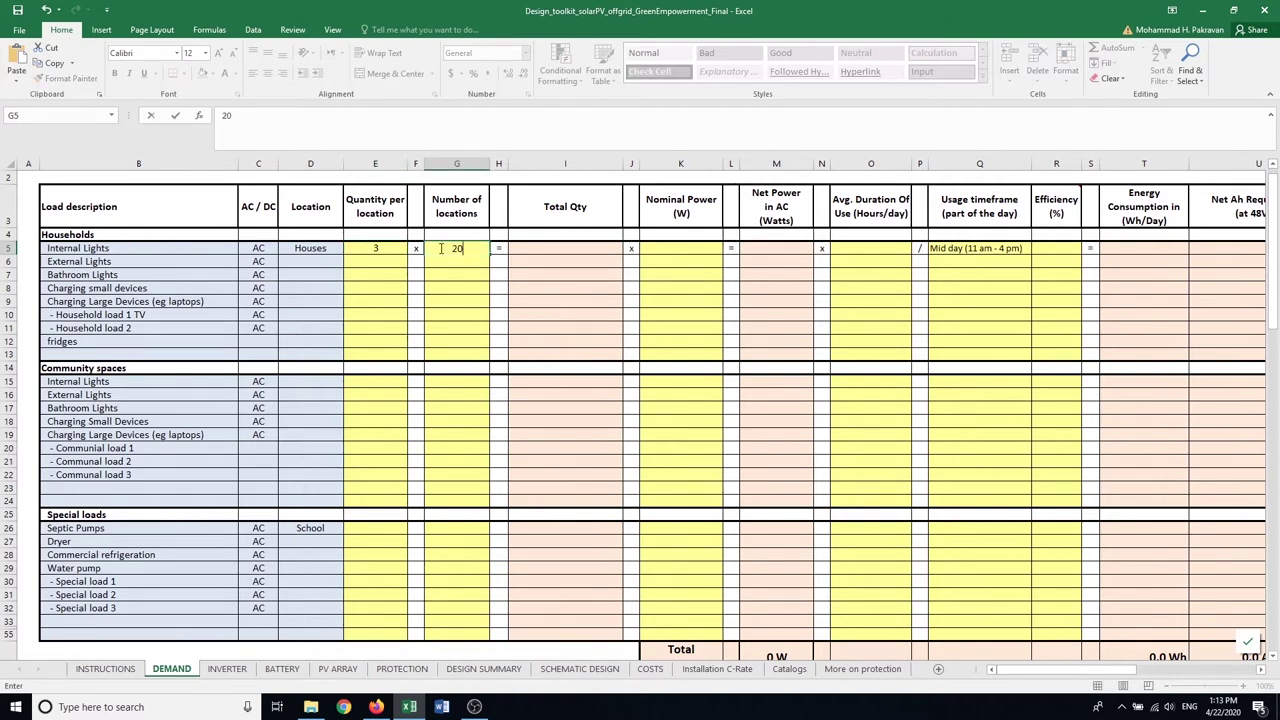
{"action": "type", "text": "0"}
{"action": "left_click", "coordinate": [669, 251]}
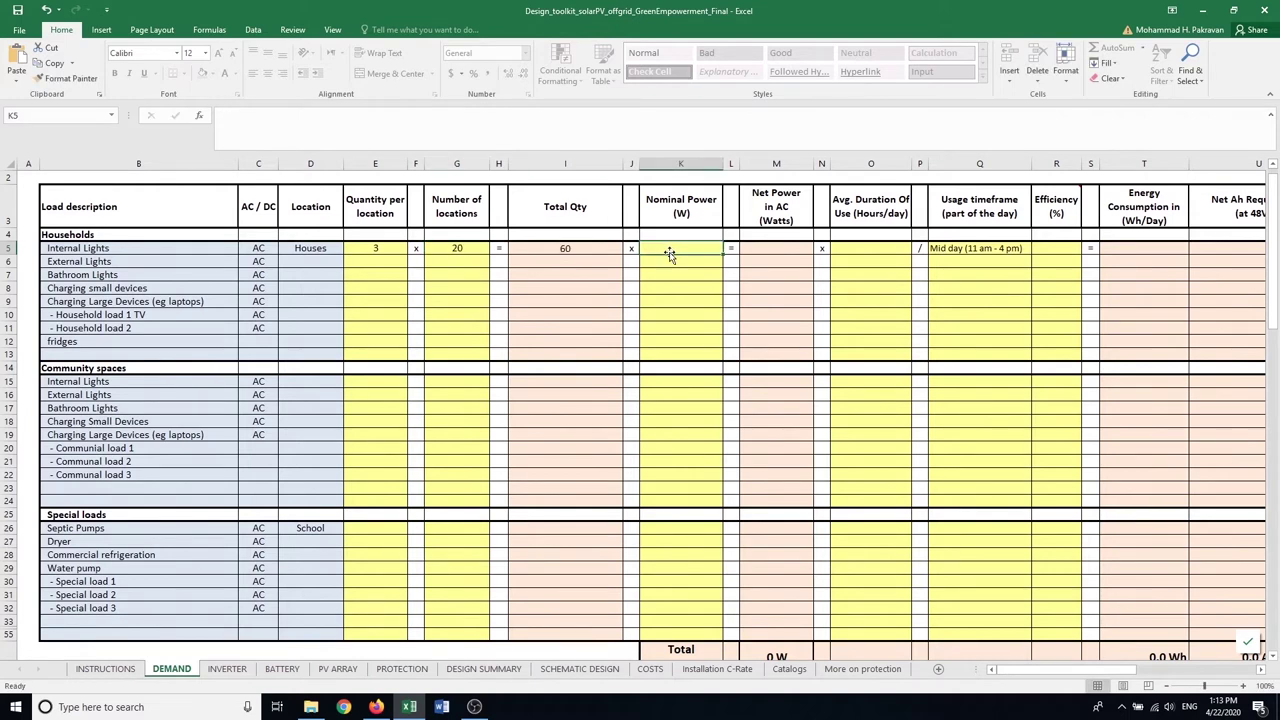
{"action": "type", "text": "5"}
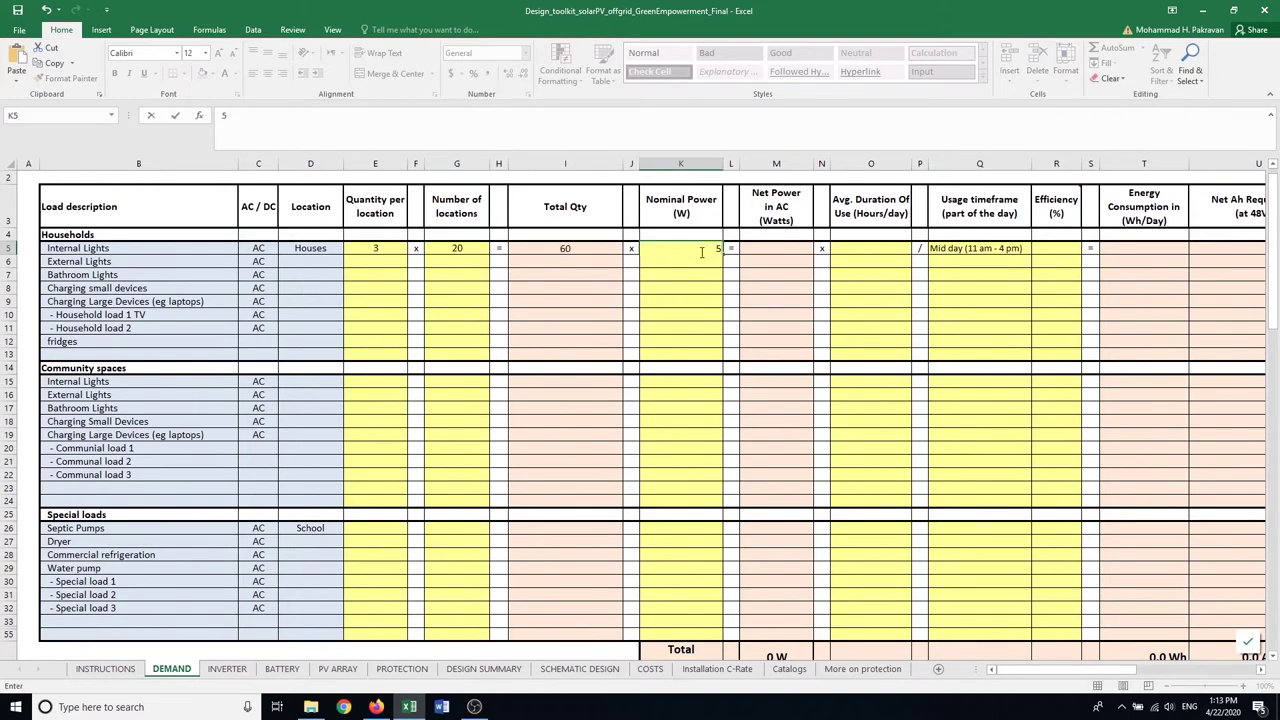
{"action": "left_click", "coordinate": [865, 248]}
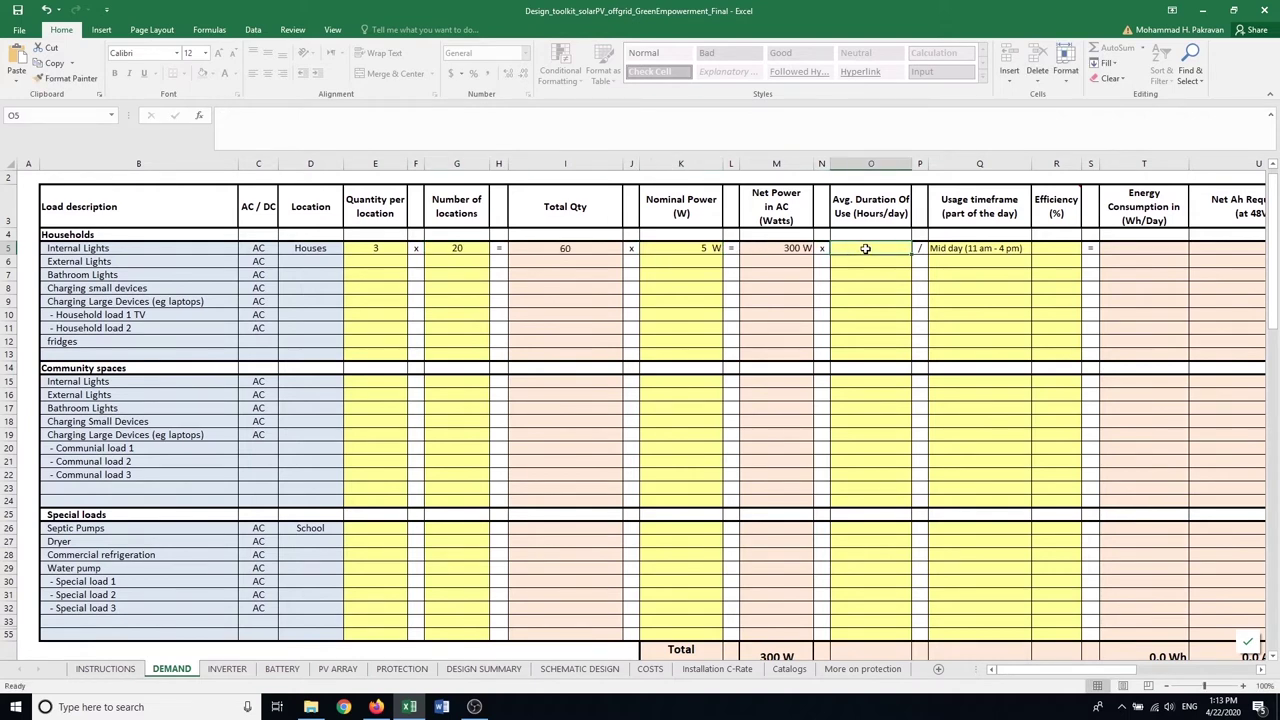
{"action": "type", "text": "6"}
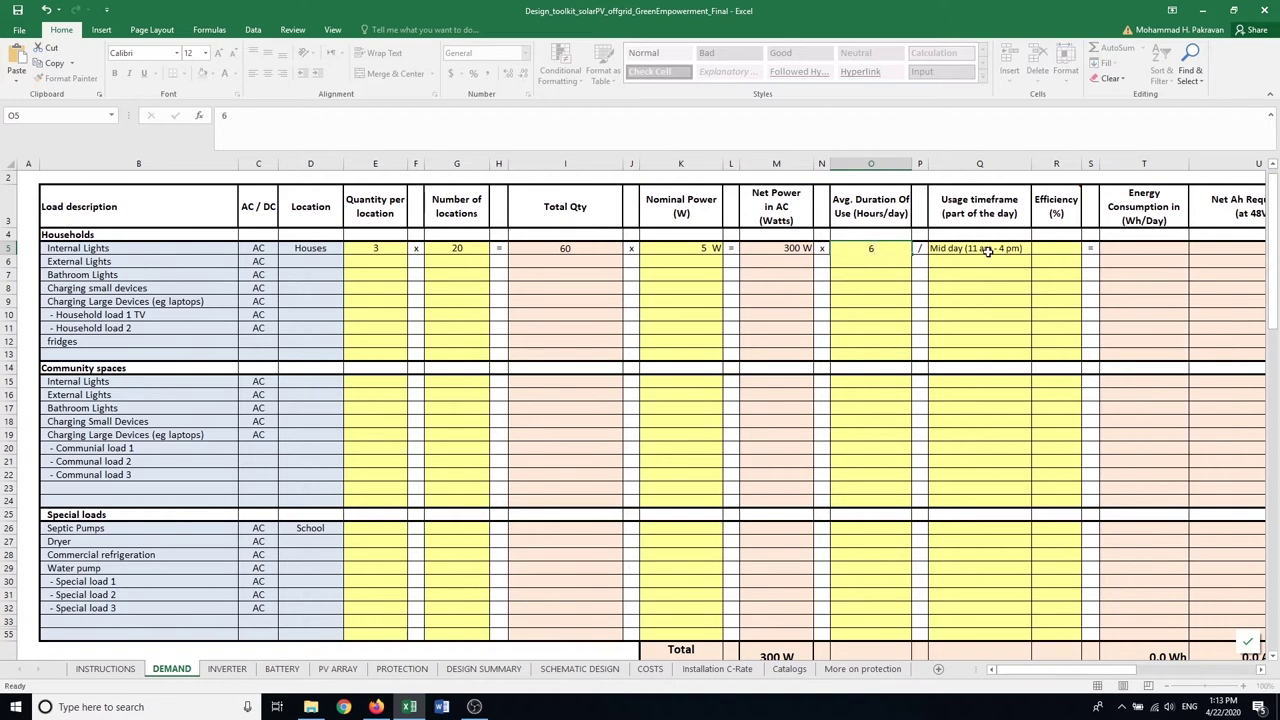
{"action": "left_click", "coordinate": [985, 251]}
{"action": "key", "text": "alt+Down"}
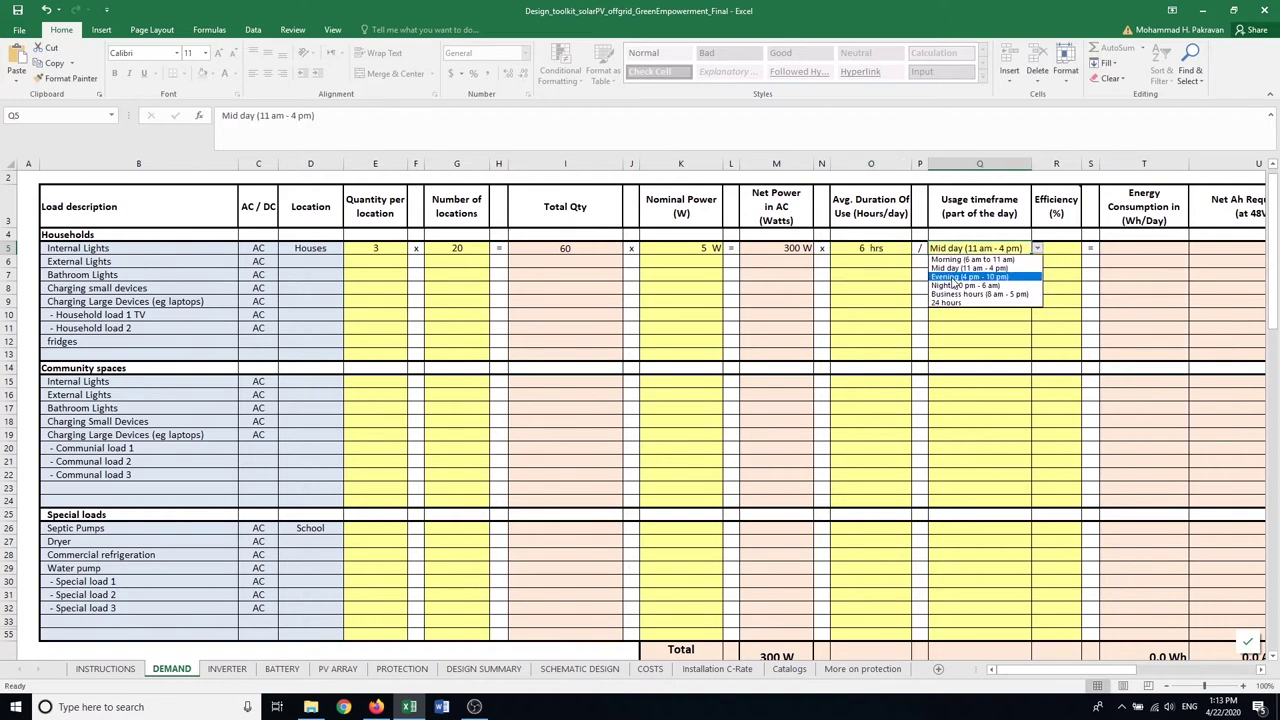
{"action": "left_click", "coordinate": [952, 278]}
{"action": "left_click", "coordinate": [1054, 250]}
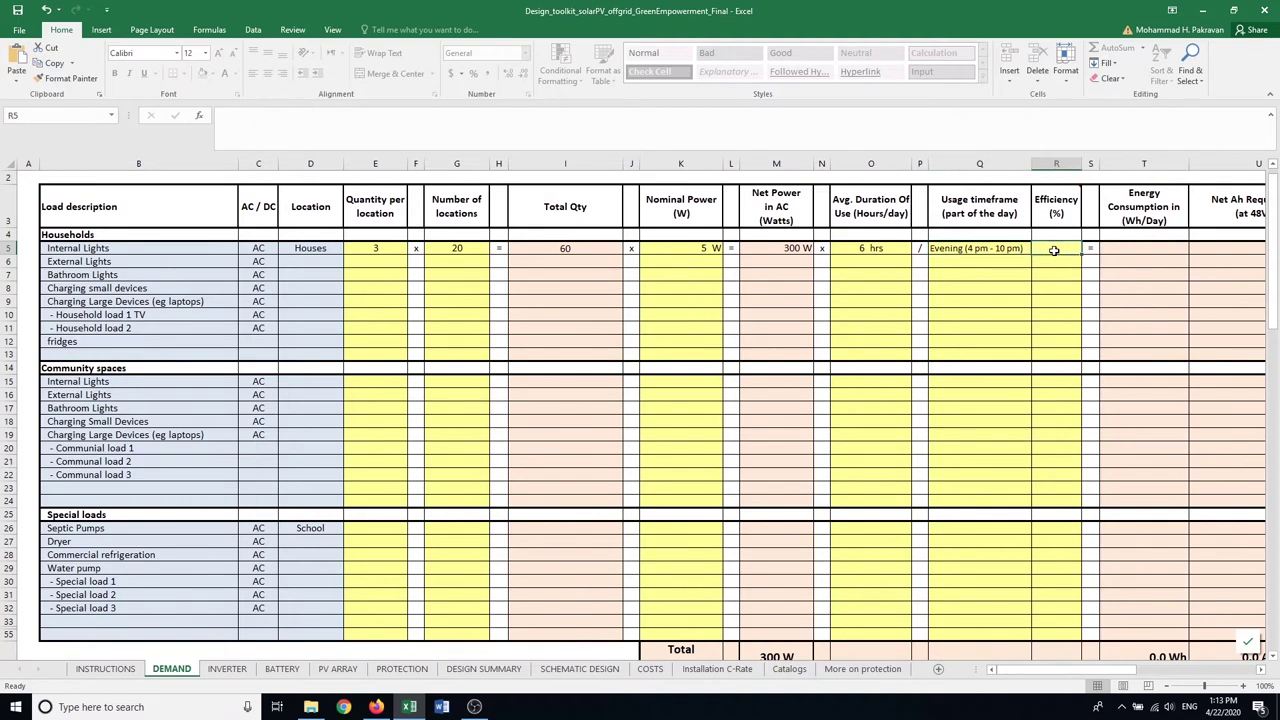
{"action": "type", "text": "100"}
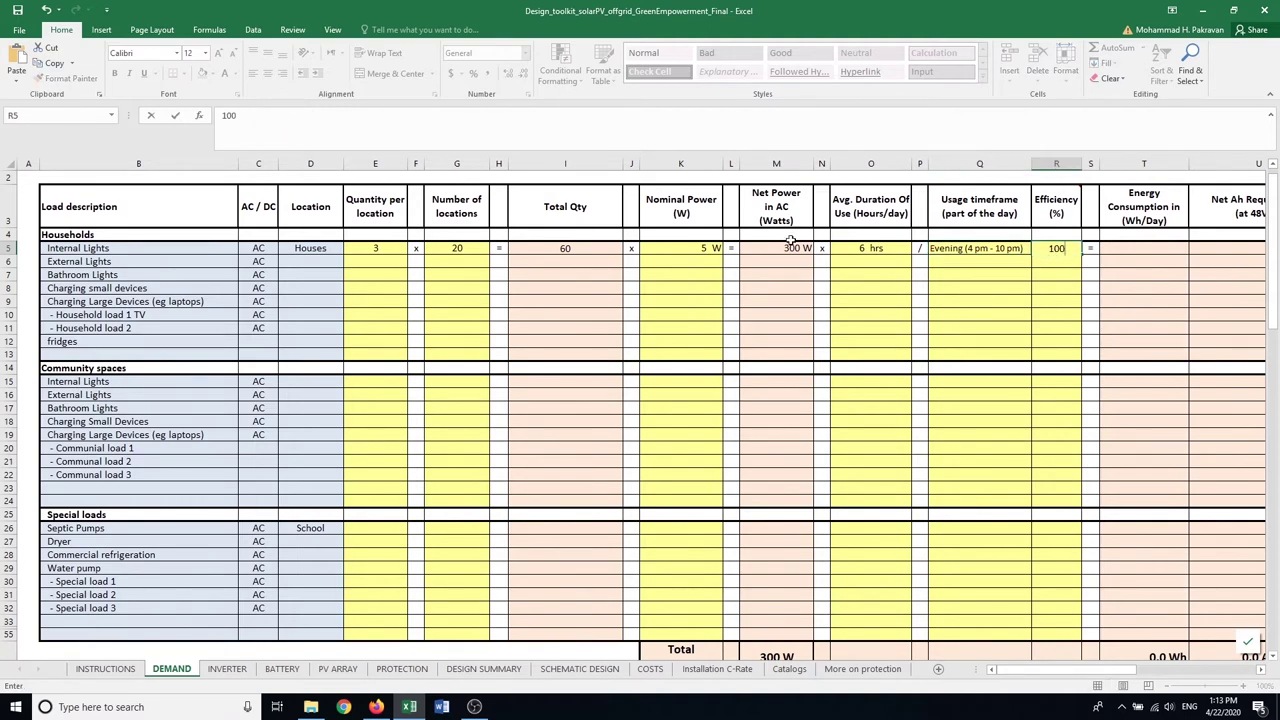
{"action": "left_click", "coordinate": [398, 262]}
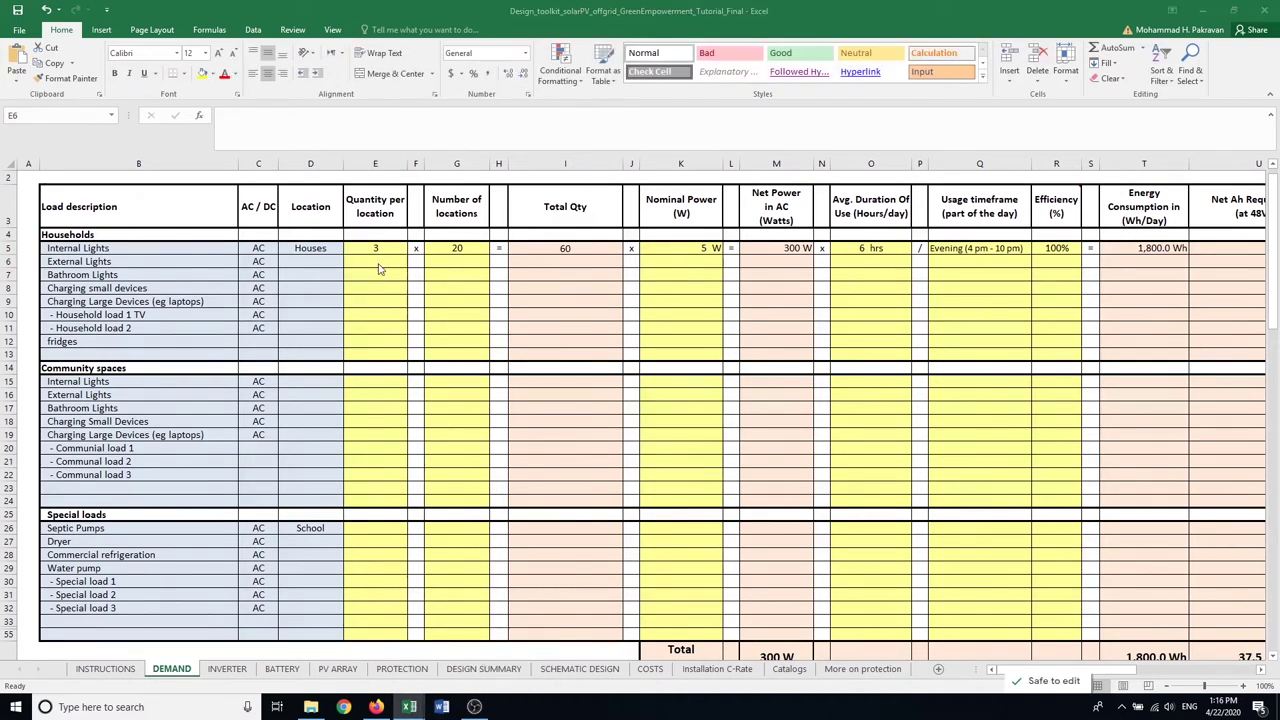
- Enter external lights: 1 per house, 20 houses, 10 W, 7 hours, 24-hour timeframe
{"action": "type", "text": "1"}
{"action": "key", "text": "Tab"}
{"action": "type", "text": "20"}
{"action": "key", "text": "Tab"}
{"action": "type", "text": "10"}
{"action": "key", "text": "Tab"}
{"action": "type", "text": "7"}
{"action": "key", "text": "Tab"}
{"action": "left_click", "coordinate": [1037, 261]}
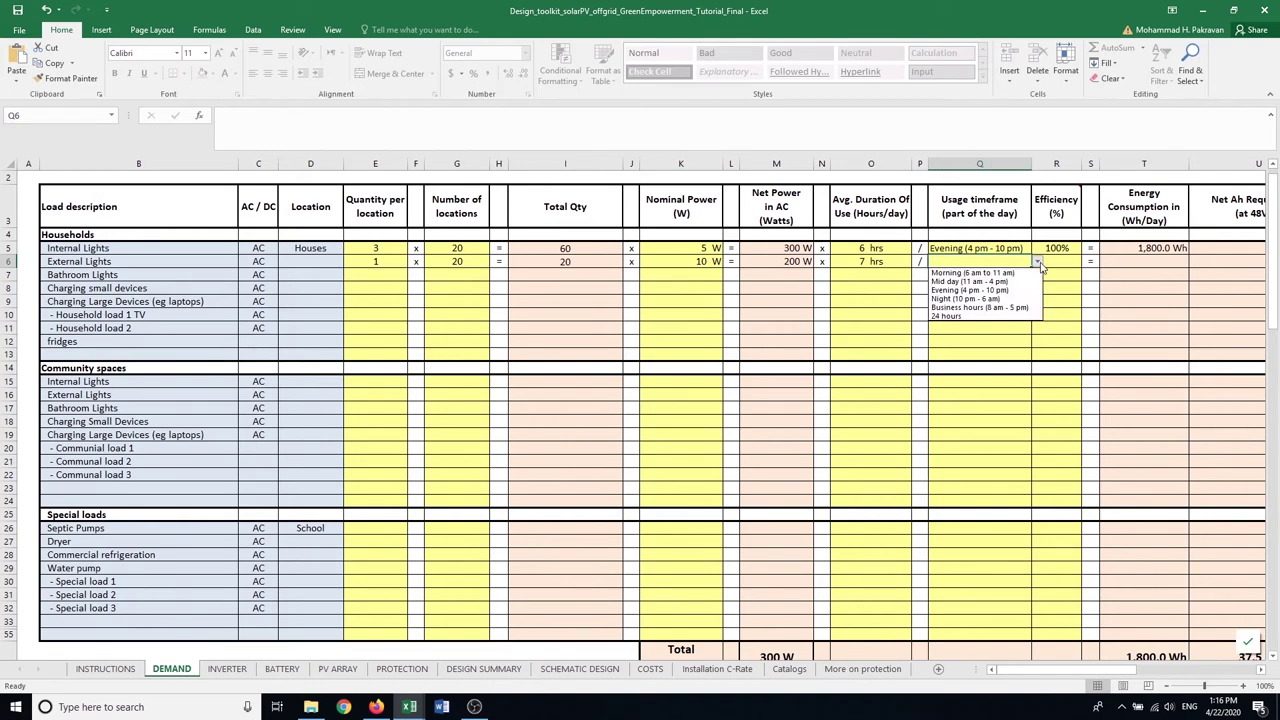
{"action": "left_click", "coordinate": [953, 318]}
- Enter bathroom lights: 1 per house, 20 houses, 5 W, 5 hours, Evening timeframe
{"action": "left_click", "coordinate": [380, 274]}
{"action": "type", "text": "1"}
{"action": "left_click", "coordinate": [457, 275]}
{"action": "type", "text": "20"}
{"action": "left_click", "coordinate": [678, 277]}
{"action": "type", "text": "5"}
{"action": "left_click", "coordinate": [861, 277]}
{"action": "type", "text": "5"}
{"action": "key", "text": "Tab"}
{"action": "left_click", "coordinate": [1037, 274]}
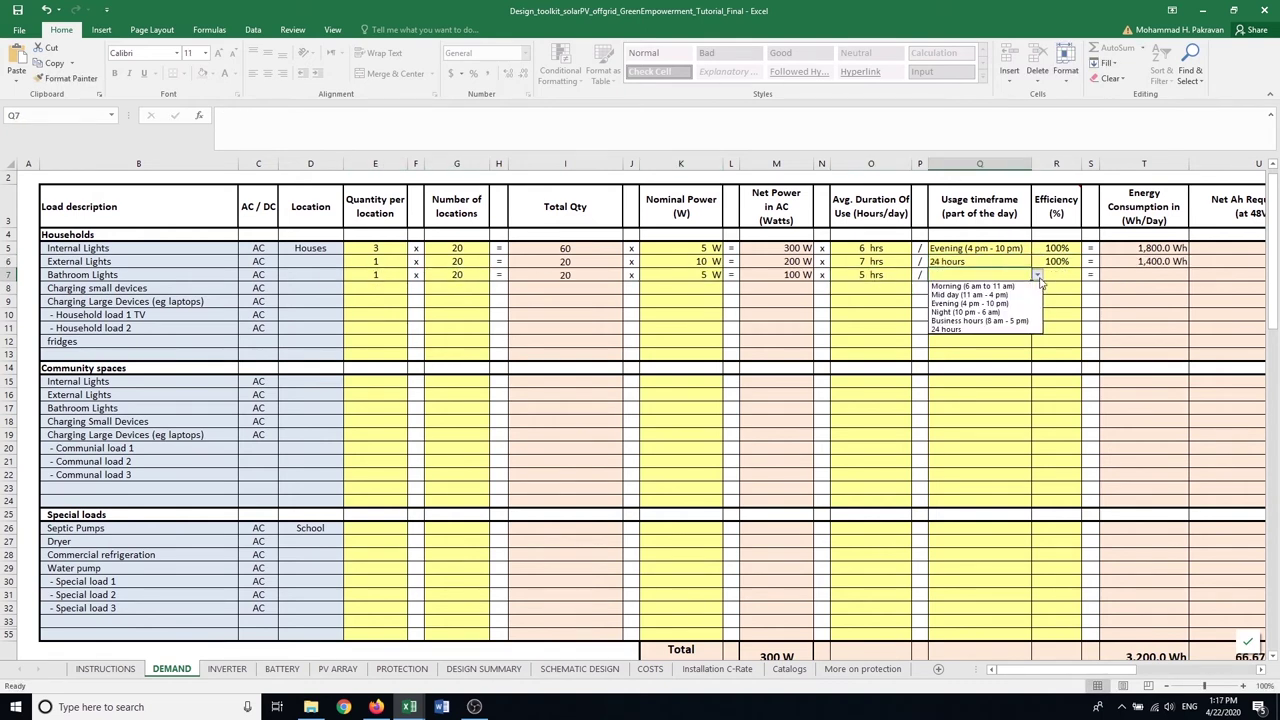
{"action": "left_click", "coordinate": [972, 302]}
{"action": "left_click", "coordinate": [376, 288]}
- Enter charging small devices: 1 per house, 20 houses, 10 W, 4 hours, Evening
{"action": "type", "text": "1"}
{"action": "left_click", "coordinate": [457, 288]}
{"action": "type", "text": "20"}
{"action": "left_click", "coordinate": [681, 288]}
{"action": "type", "text": "10"}
{"action": "left_click", "coordinate": [870, 288]}
{"action": "type", "text": "4"}
{"action": "left_click", "coordinate": [979, 288]}
{"action": "left_click", "coordinate": [1037, 288]}
{"action": "left_click", "coordinate": [975, 302]}
{"action": "left_click", "coordinate": [376, 301]}
- Enter fridges: 1 per house, 20 houses, 200 W, 24 hours, 24-hour timeframe
{"action": "left_click", "coordinate": [376, 341]}
{"action": "type", "text": "1"}
{"action": "left_click", "coordinate": [457, 341]}
{"action": "type", "text": "20"}
{"action": "left_click", "coordinate": [681, 341]}
{"action": "type", "text": "200"}
{"action": "left_click", "coordinate": [870, 341]}
{"action": "type", "text": "24"}
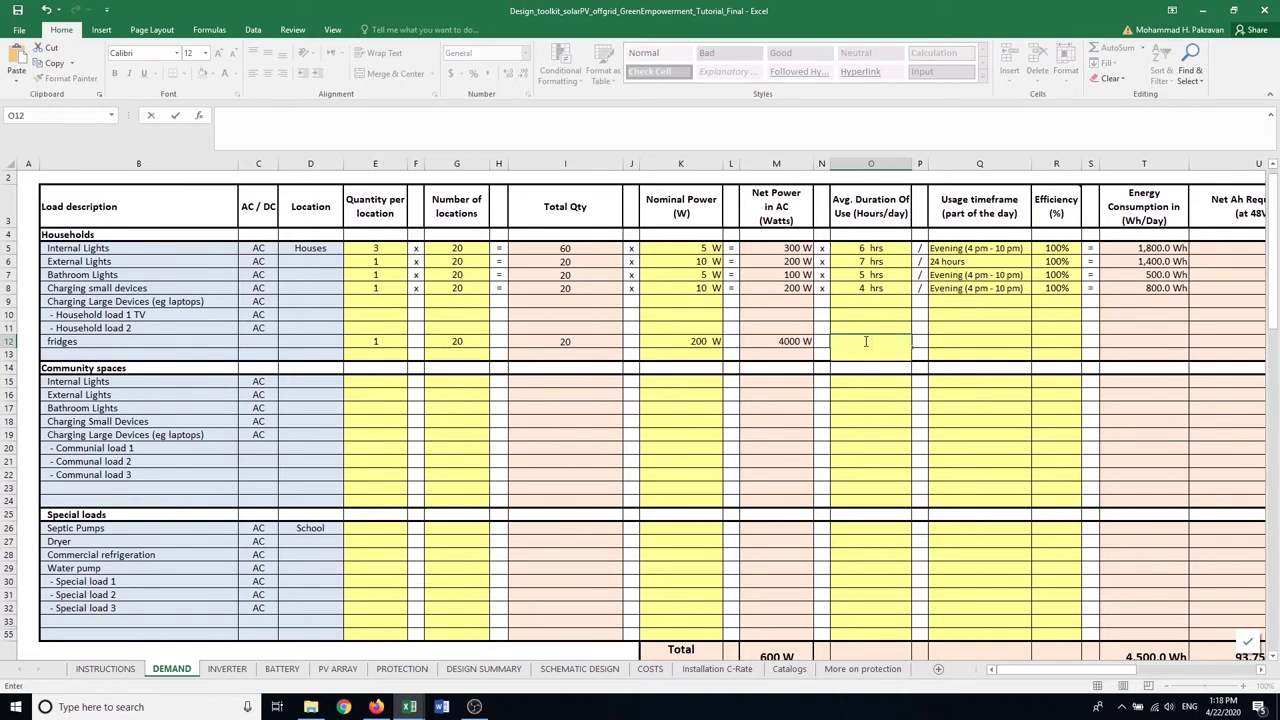
{"action": "left_click", "coordinate": [979, 341]}
{"action": "left_click", "coordinate": [1037, 341]}
{"action": "left_click", "coordinate": [975, 398]}
{"action": "left_click", "coordinate": [1056, 341]}
- Enter community internal lights: 3 lights, 1 location, 10 W, 2 hours, Evening
{"action": "left_click", "coordinate": [369, 383]}
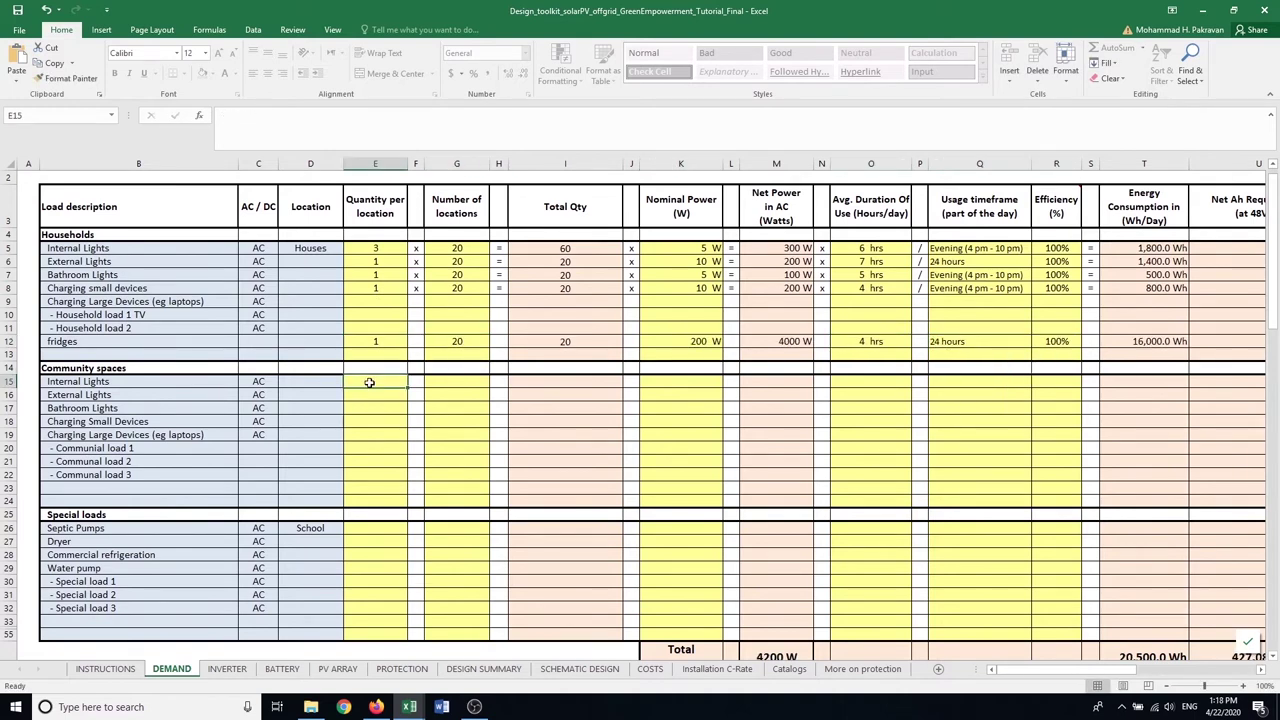
{"action": "type", "text": "3"}
{"action": "left_click", "coordinate": [457, 381]}
{"action": "type", "text": "1"}
{"action": "left_click", "coordinate": [681, 381]}
{"action": "type", "text": "10"}
{"action": "left_click", "coordinate": [870, 381]}
{"action": "type", "text": "2 hrs"}
{"action": "left_click", "coordinate": [975, 395]}
- Enter commercial refrigeration: 1 unit, 1 location, 500 W, 24 hours, 24-hour timeframe
{"action": "scroll", "coordinate": [1060, 380], "scroll_direction": "down", "scroll_amount": 3}
{"action": "left_click", "coordinate": [376, 404]}
{"action": "type", "text": "1"}
{"action": "left_click", "coordinate": [447, 404]}
{"action": "type", "text": "1"}
{"action": "left_click", "coordinate": [656, 403]}
{"action": "type", "text": "500"}
{"action": "left_click", "coordinate": [870, 404]}
{"action": "type", "text": "24"}
{"action": "left_click", "coordinate": [1037, 404]}
{"action": "left_click", "coordinate": [975, 460]}
- Enter the water pump: 1 unit, 1 location, 250 W, 8 hours, 90% efficiency
{"action": "left_click", "coordinate": [376, 417]}
{"action": "type", "text": "1"}
{"action": "left_click", "coordinate": [443, 425]}
{"action": "left_click", "coordinate": [457, 417]}
{"action": "type", "text": "1"}
{"action": "left_click", "coordinate": [681, 417]}
{"action": "type", "text": "250"}
{"action": "left_click", "coordinate": [870, 417]}
{"action": "type", "text": "8 hrs"}
{"action": "left_click", "coordinate": [1052, 417]}
{"action": "type", "text": "90"}
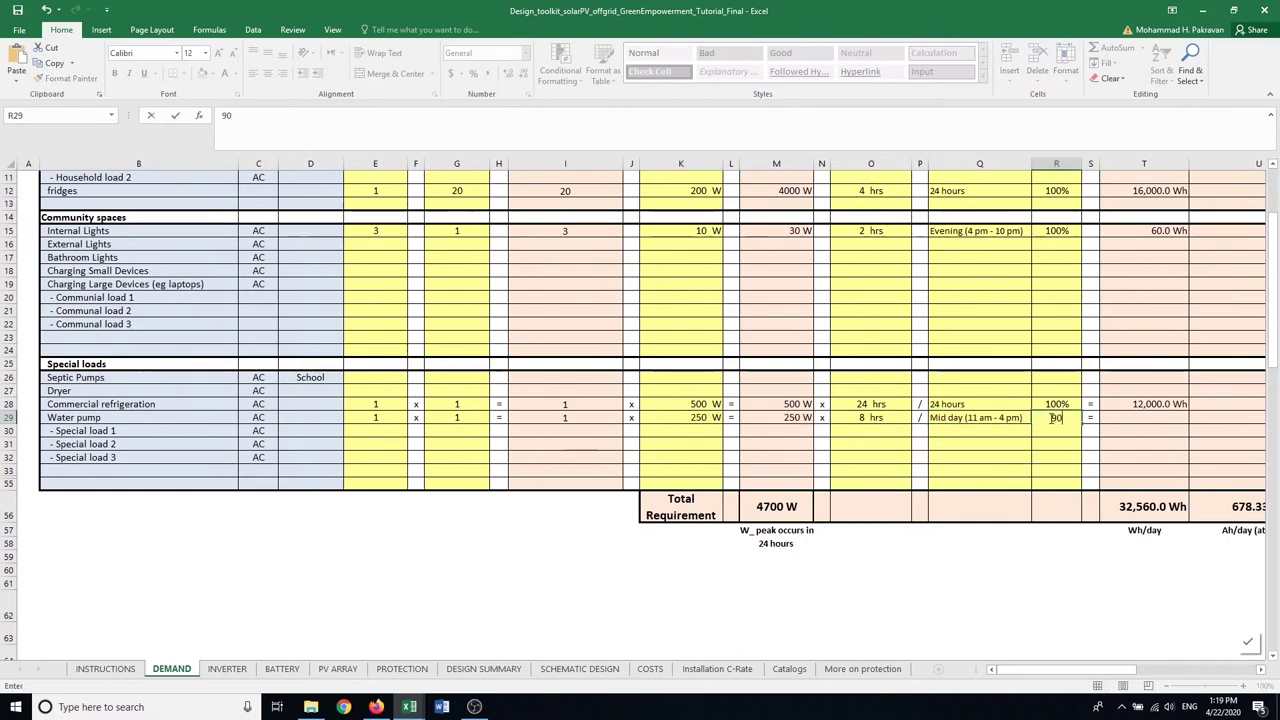
{"action": "key", "text": "Return"}
{"action": "key", "text": "Return"}
{"action": "scroll", "coordinate": [1052, 420], "scroll_direction": "up", "scroll_amount": 3}
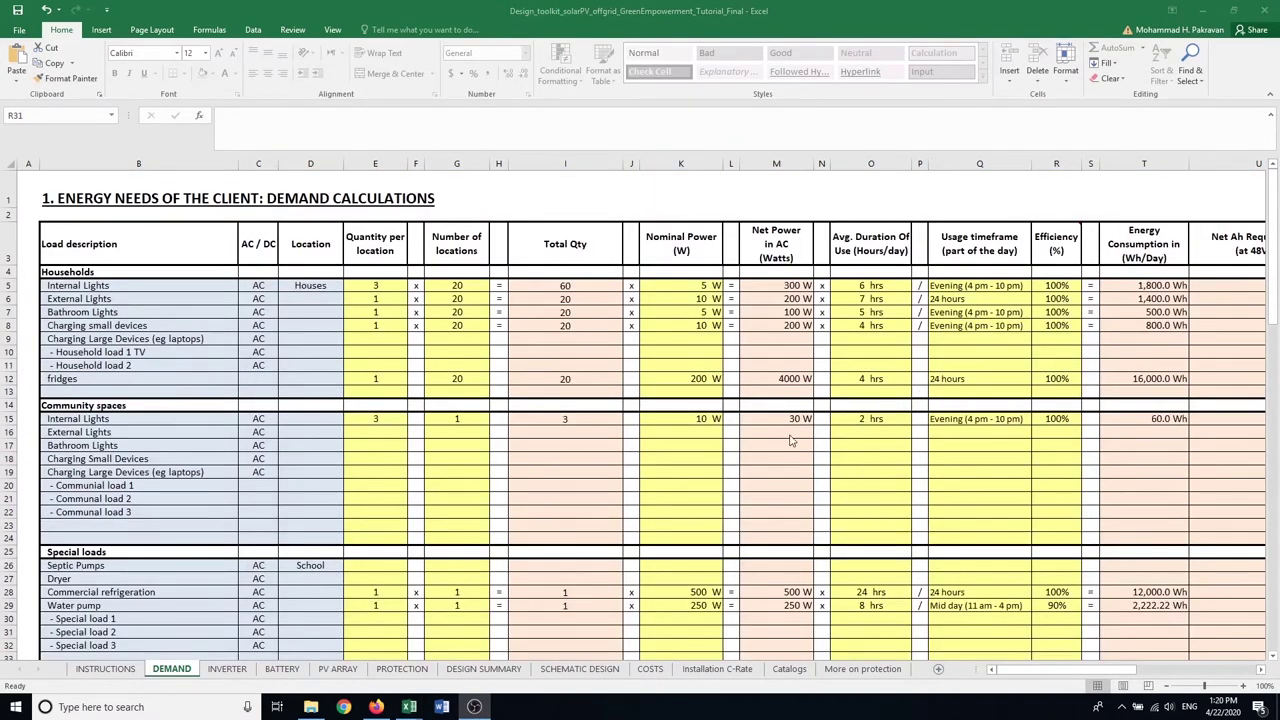
- Scroll to the Total Requirement row showing 4700 W, 34,782.22 Wh/day and 724.63 Ah/day
{"action": "left_click", "coordinate": [1274, 309]}
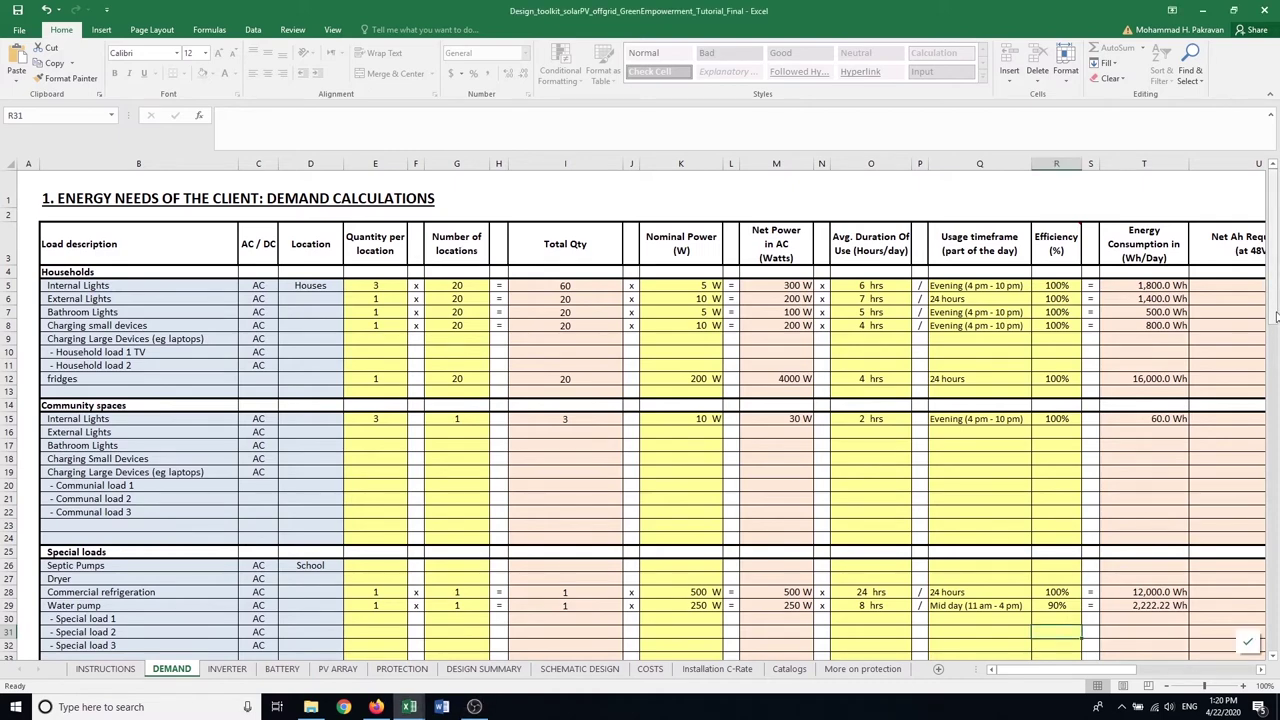
{"action": "left_click_drag", "start_coordinate": [1274, 313], "coordinate": [1274, 352]}
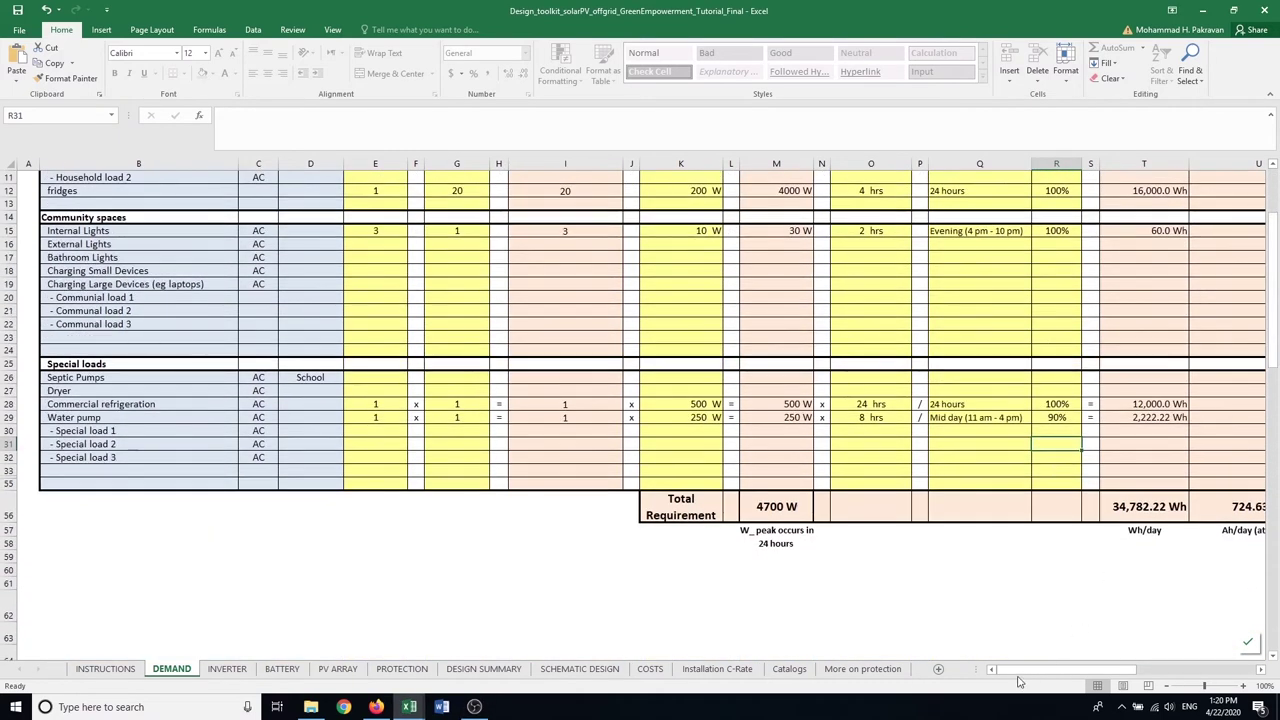
{"action": "left_click_drag", "start_coordinate": [1018, 679], "coordinate": [1046, 679]}
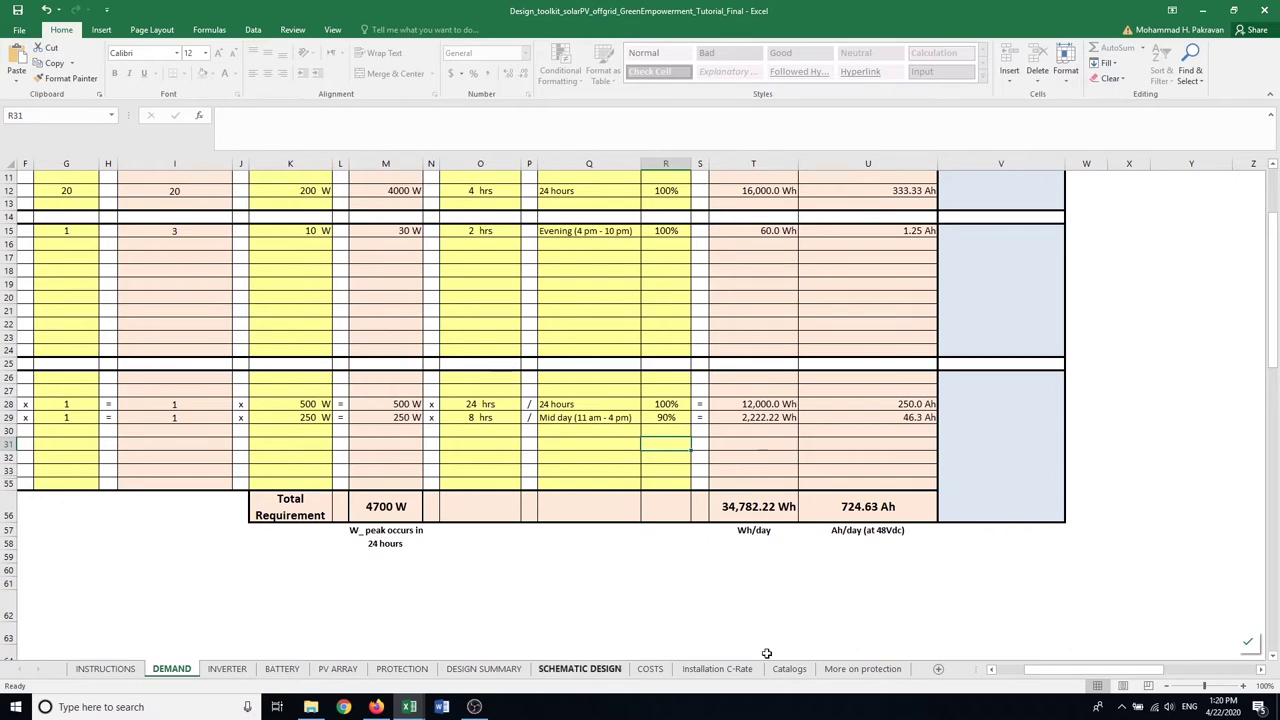
{"action": "left_click_drag", "start_coordinate": [1090, 669], "coordinate": [1078, 669]}
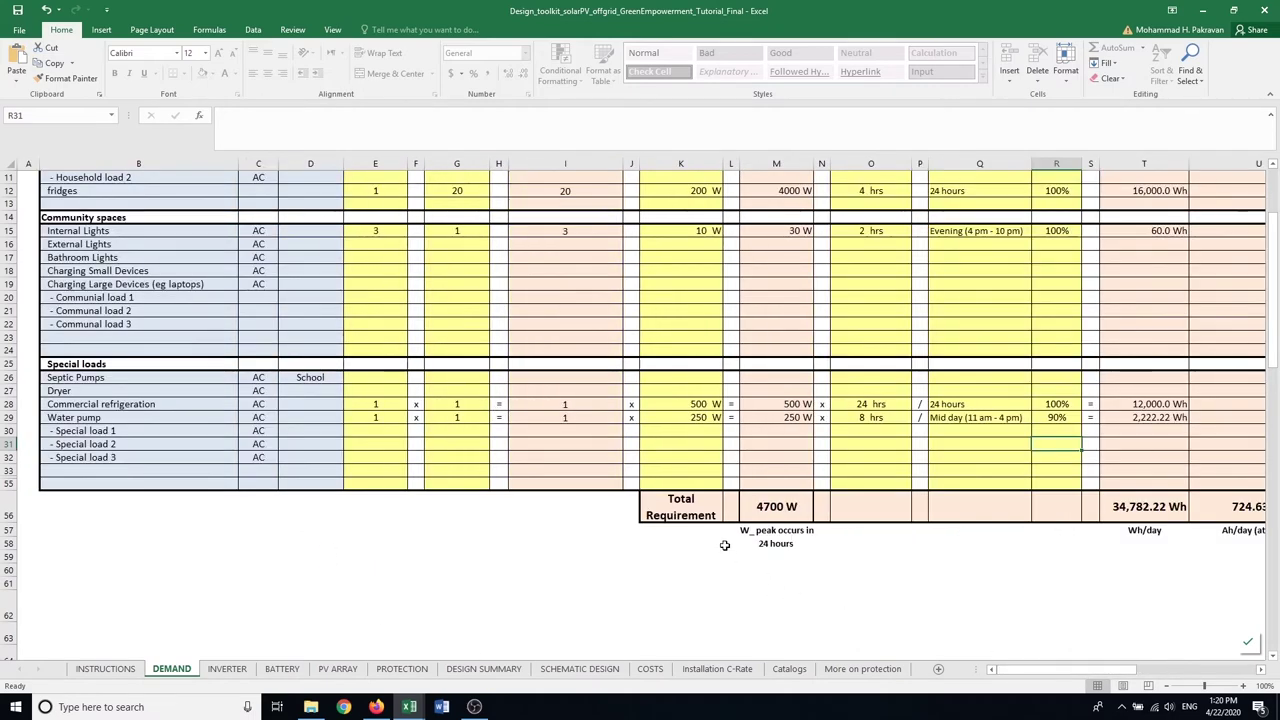
- Check the INVERTER sheet's one 6.00 kW inverter against the 5,875 W requirement, then return to DEMAND
{"action": "scroll", "coordinate": [716, 542], "scroll_direction": "up", "scroll_amount": 3}
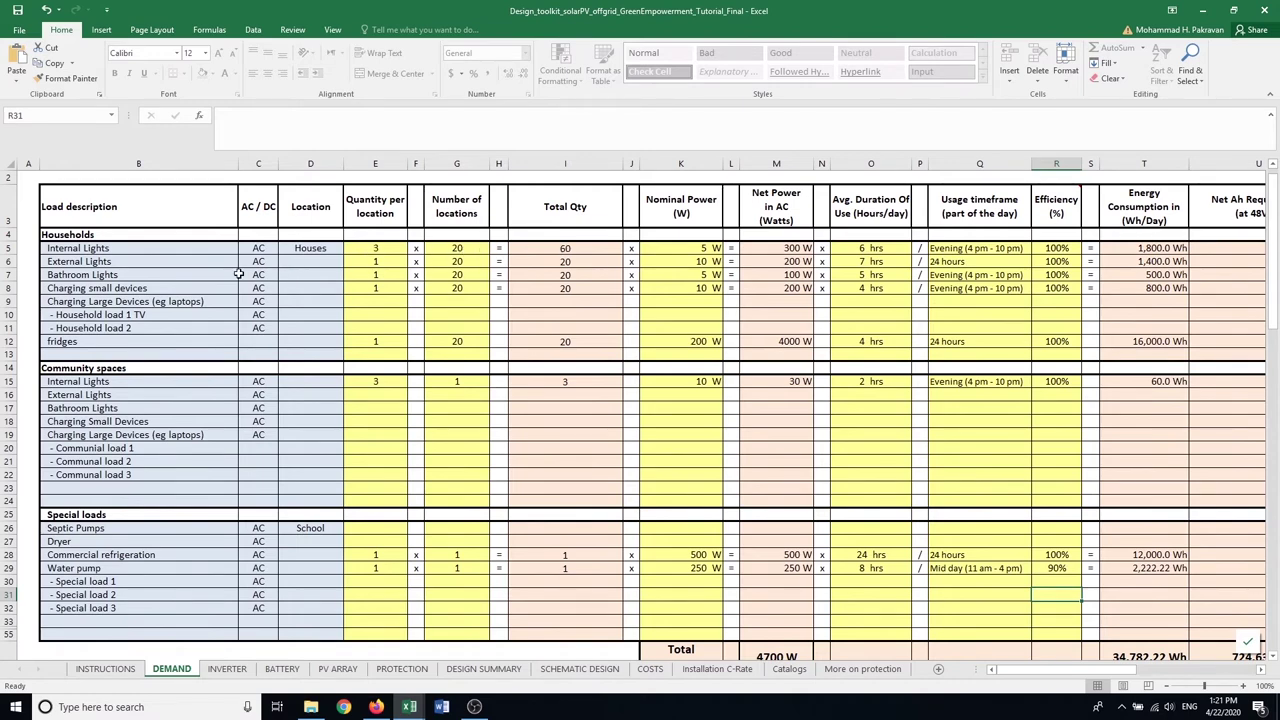
{"action": "left_click", "coordinate": [227, 668]}
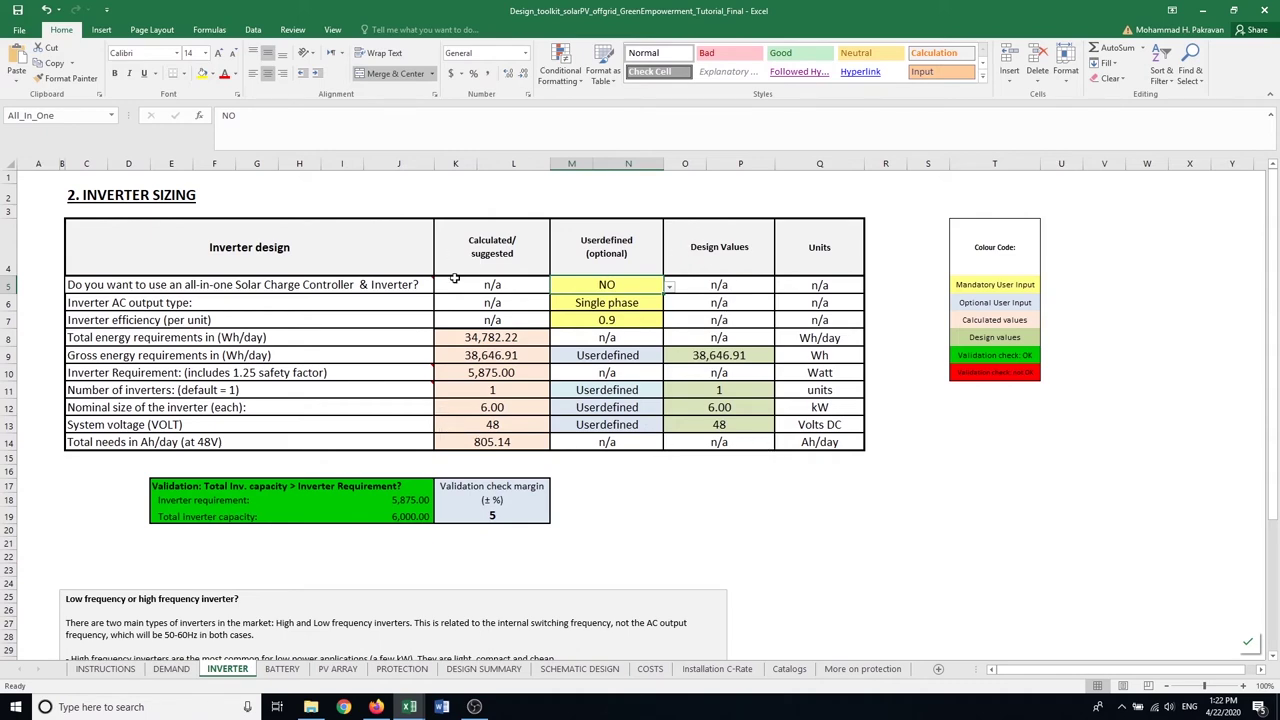
{"action": "left_click", "coordinate": [180, 671]}
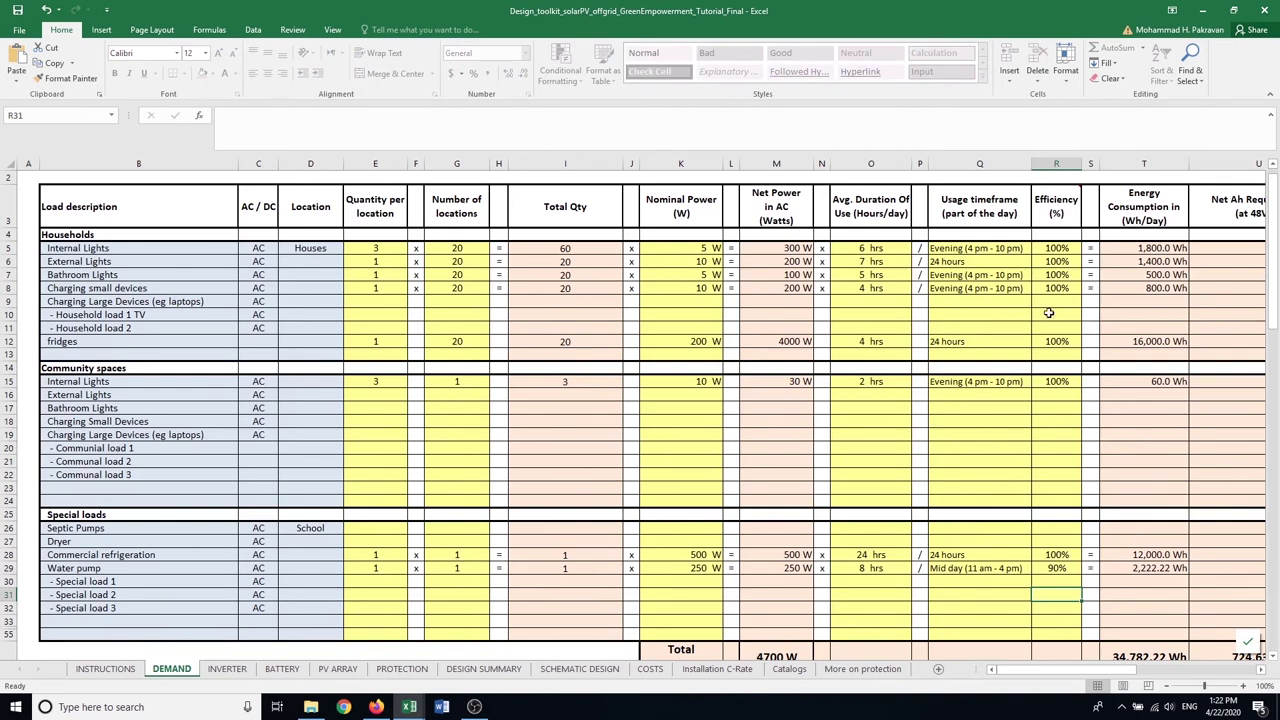
- Read the INVERTER sheet's all-in-one charge controller and inverter note, then show the Firefox diagram
{"action": "left_click", "coordinate": [227, 669]}
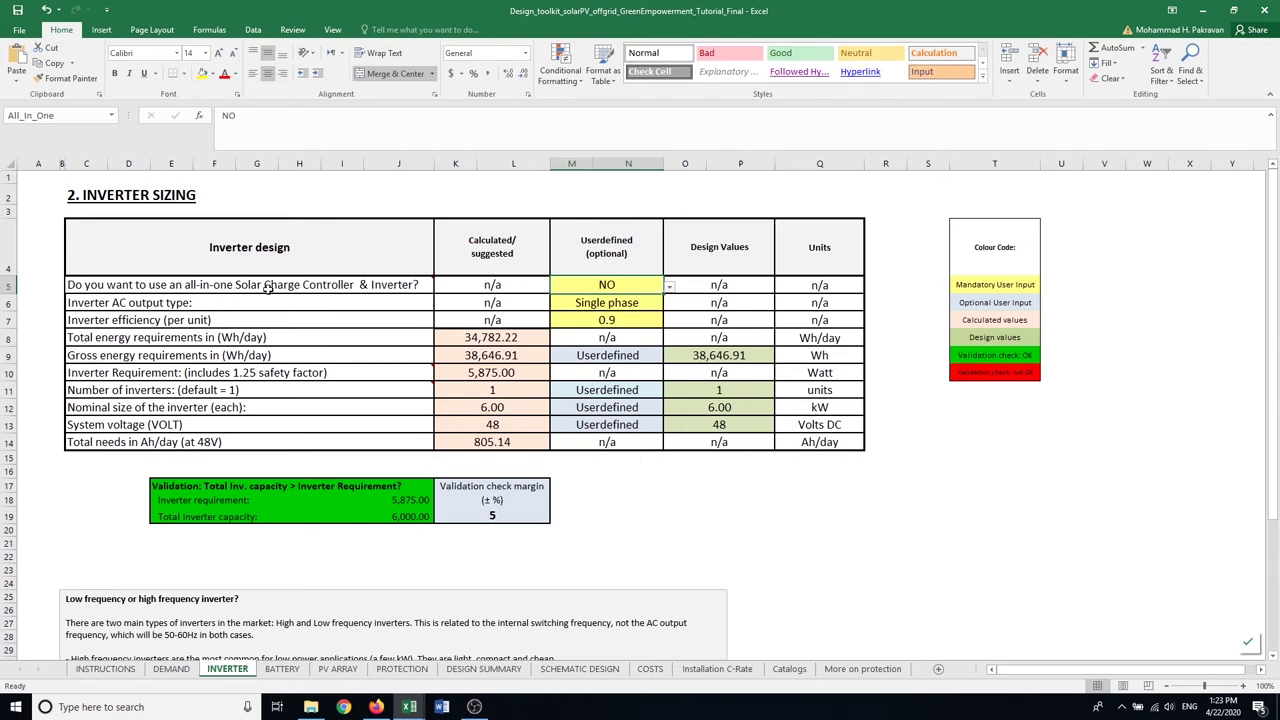
{"action": "mouse_move", "coordinate": [295, 285]}
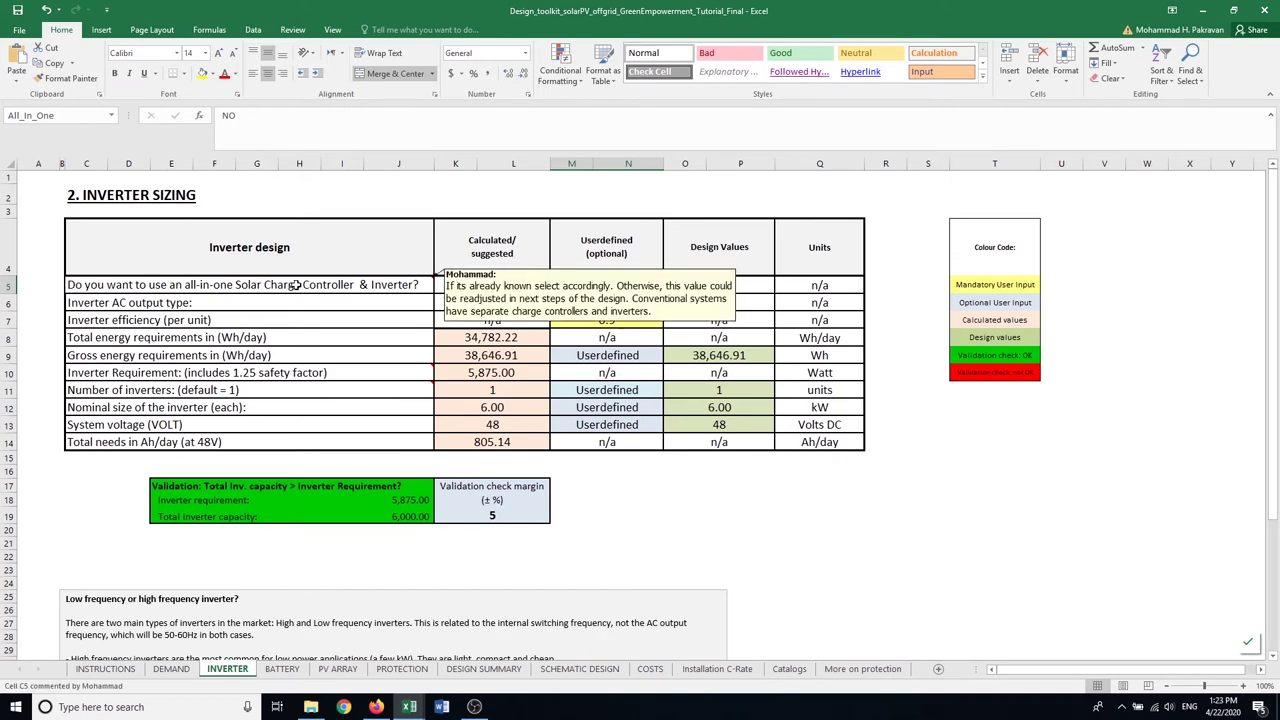
{"action": "left_click", "coordinate": [376, 706]}
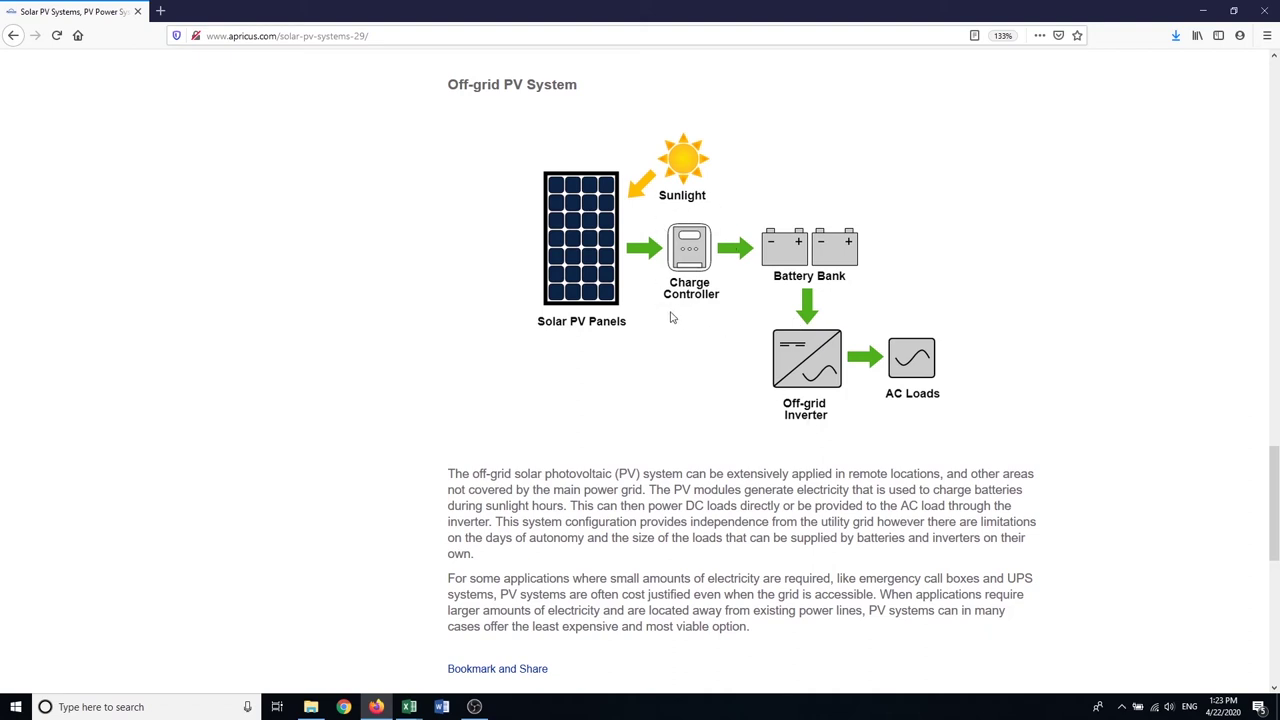
- Review the Apricus off-grid PV diagram before returning to the toolkit's INVERTER sheet
{"action": "mouse_move", "coordinate": [410, 706]}
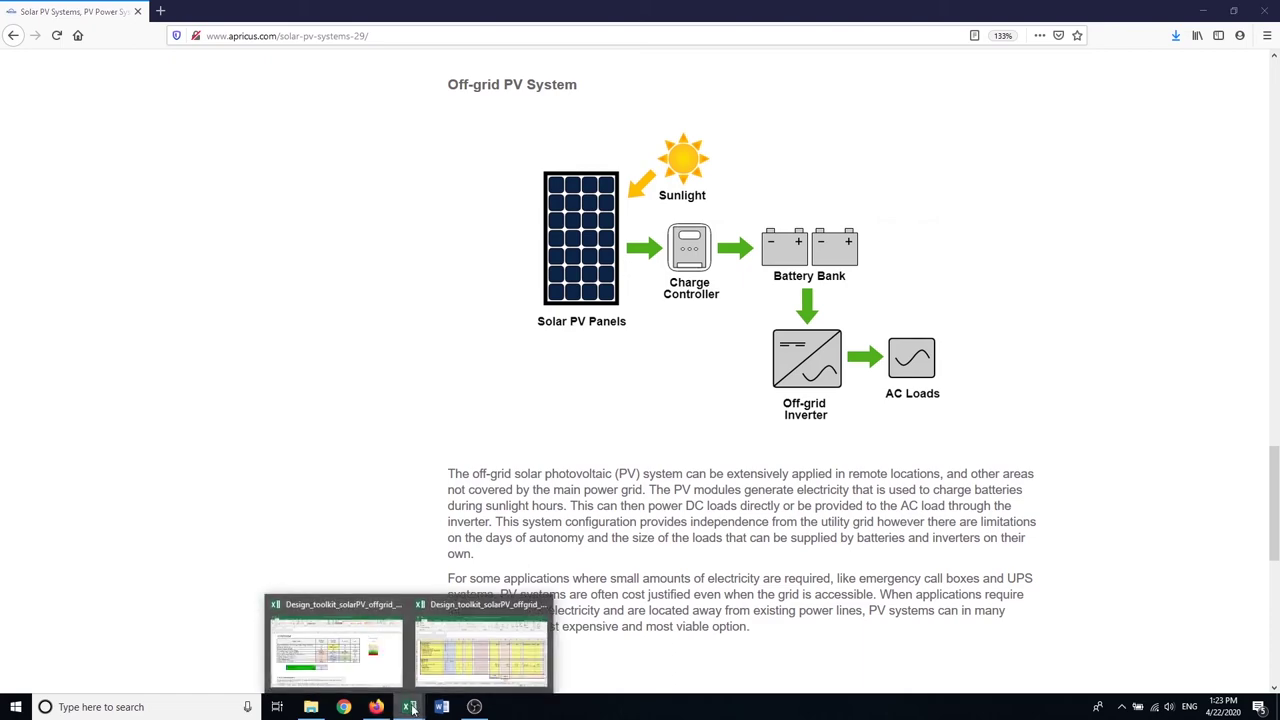
{"action": "left_click", "coordinate": [459, 667]}
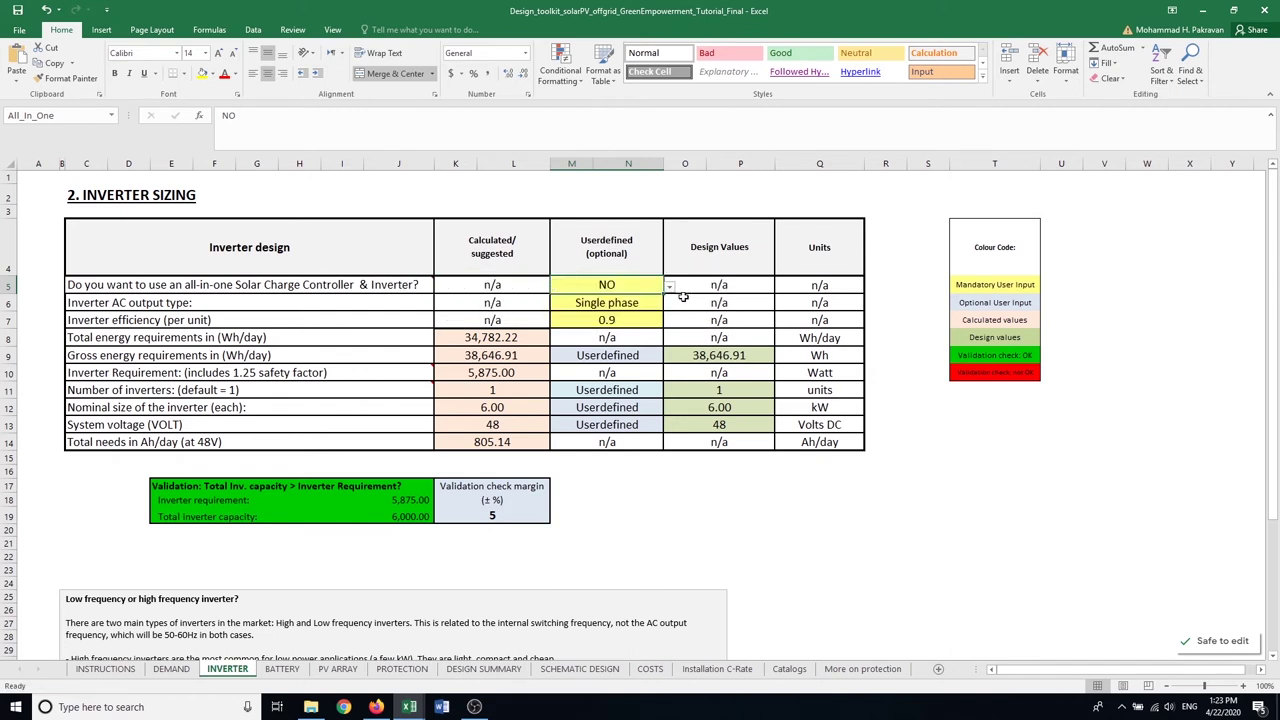
{"action": "left_click", "coordinate": [670, 288]}
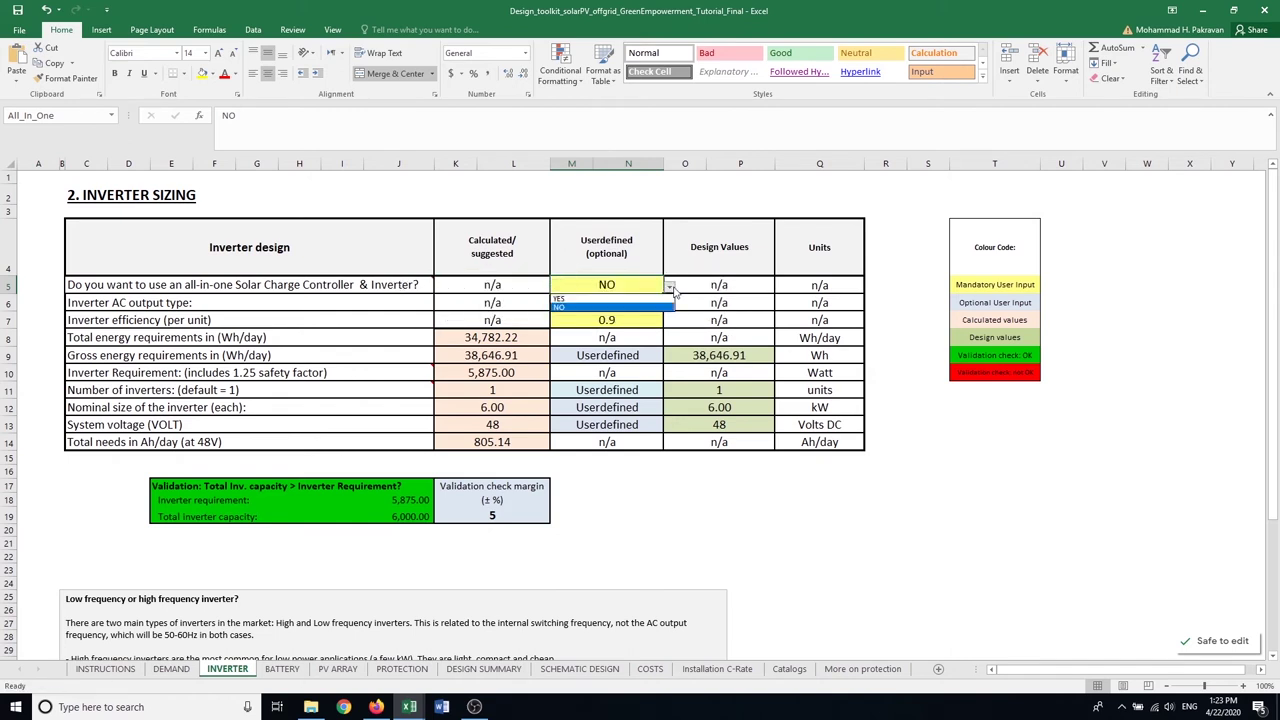
{"action": "left_click", "coordinate": [632, 299]}
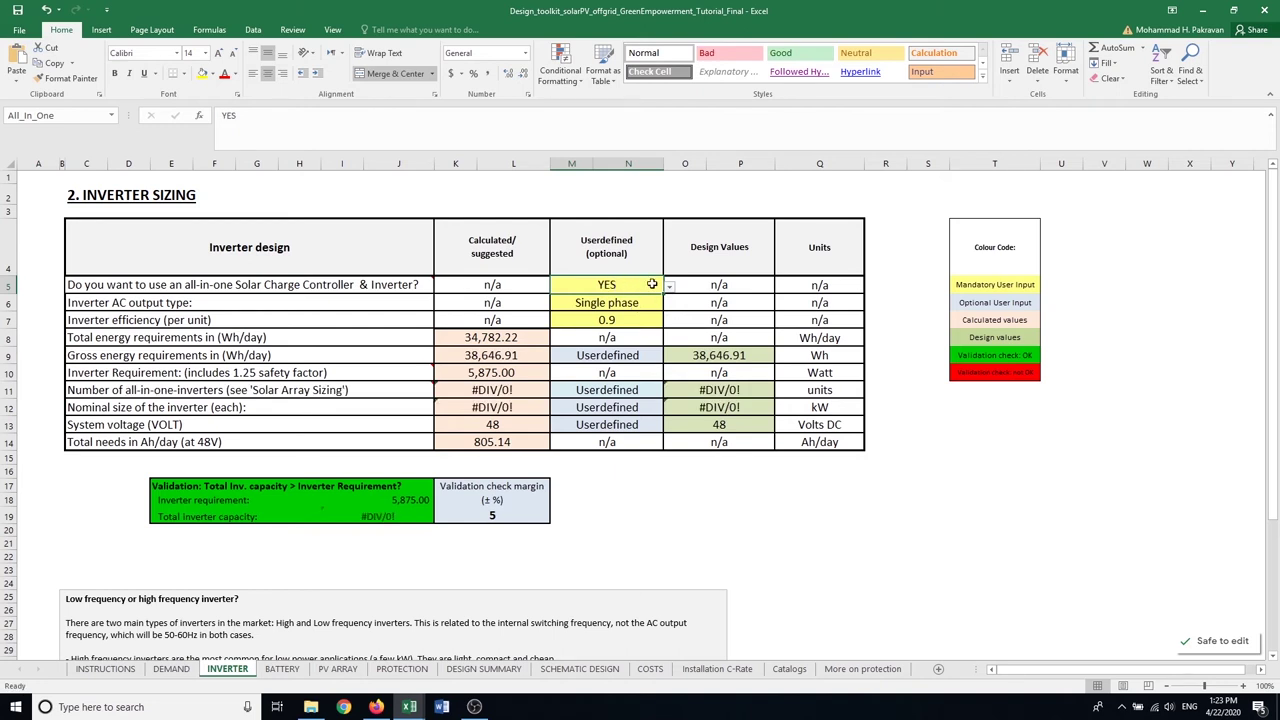
{"action": "left_click", "coordinate": [670, 287]}
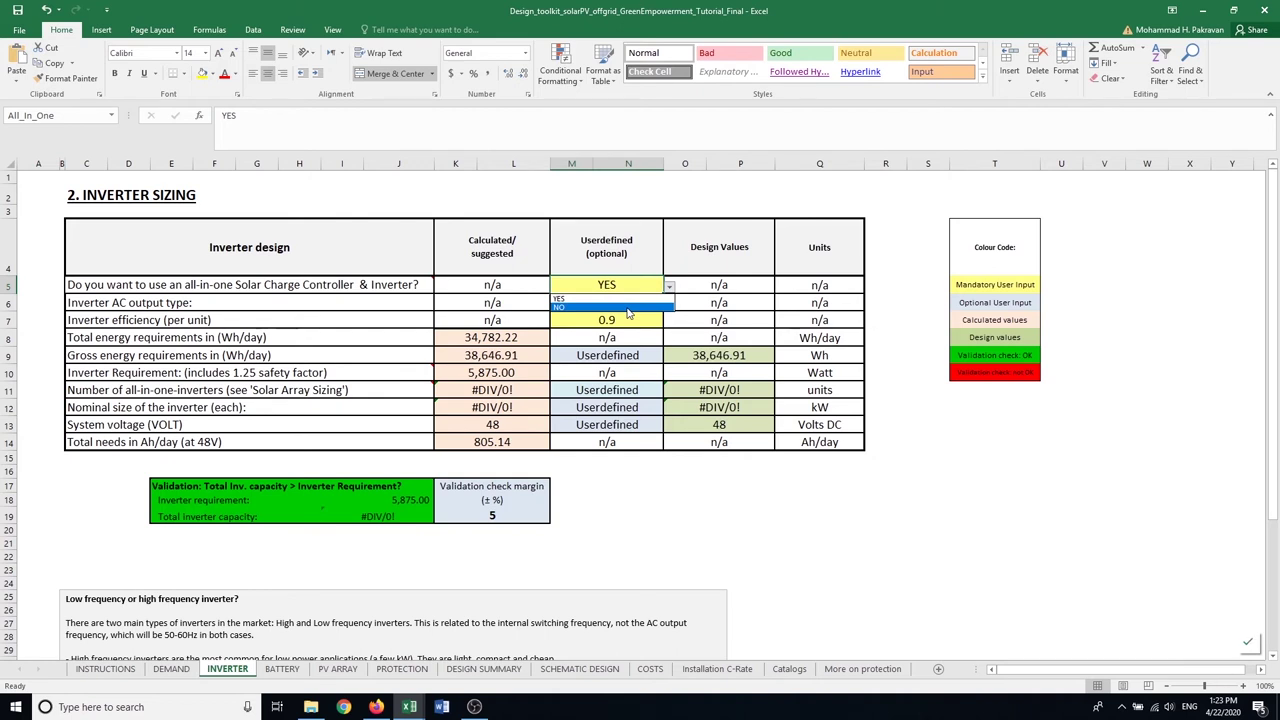
{"action": "left_click", "coordinate": [628, 309]}
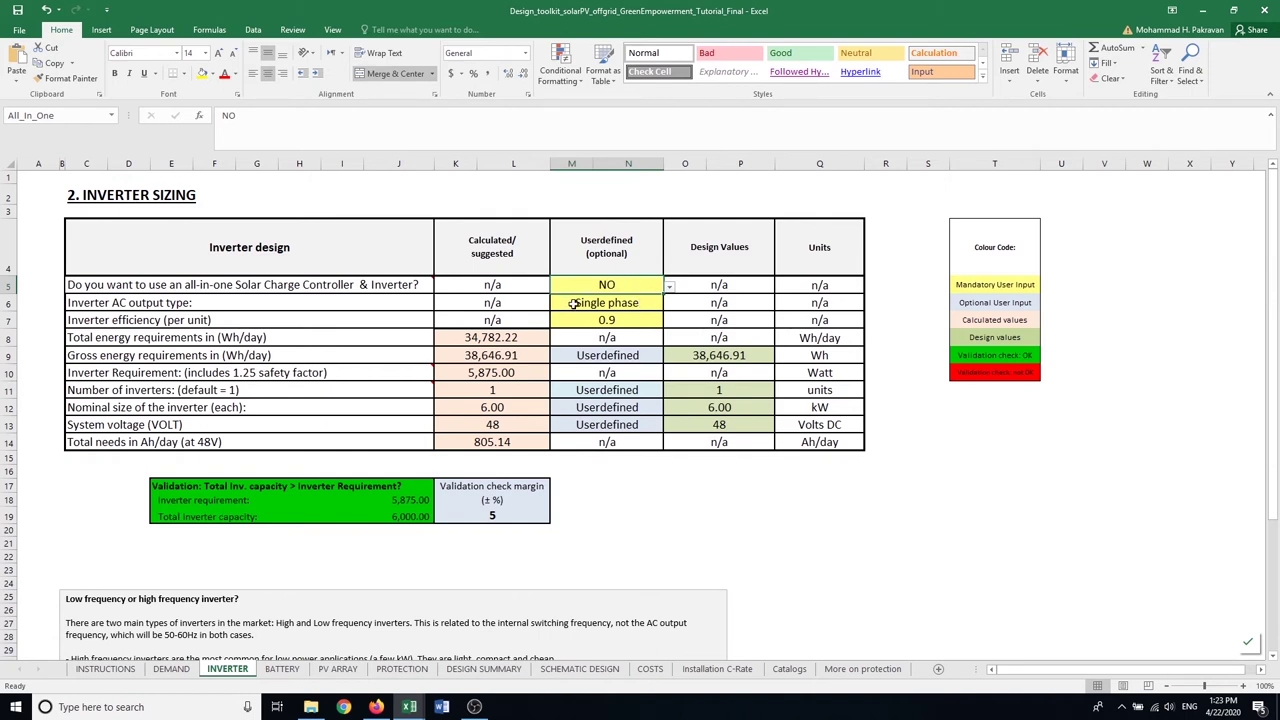
{"action": "left_click", "coordinate": [645, 304]}
{"action": "left_click", "coordinate": [669, 304]}
{"action": "left_click", "coordinate": [671, 309]}
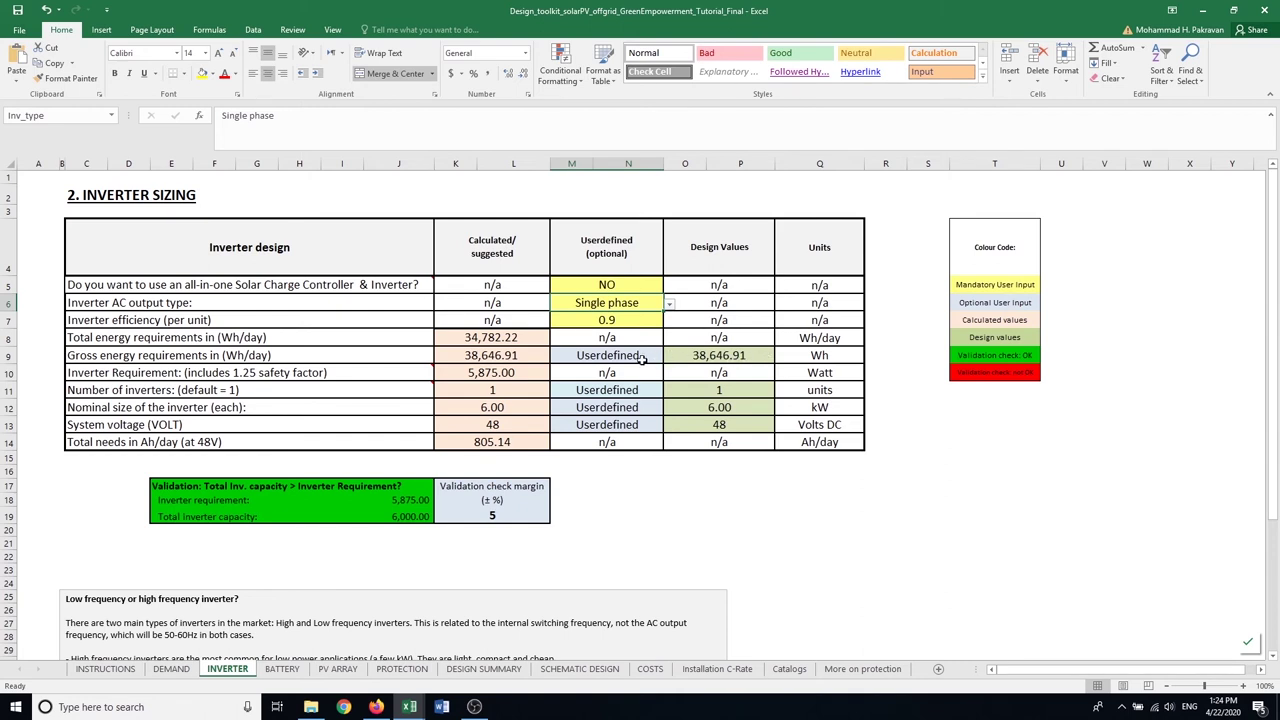
- Enter 40000 Wh as the user-defined gross energy in M9, then inspect the validation box
{"action": "left_click", "coordinate": [639, 357]}
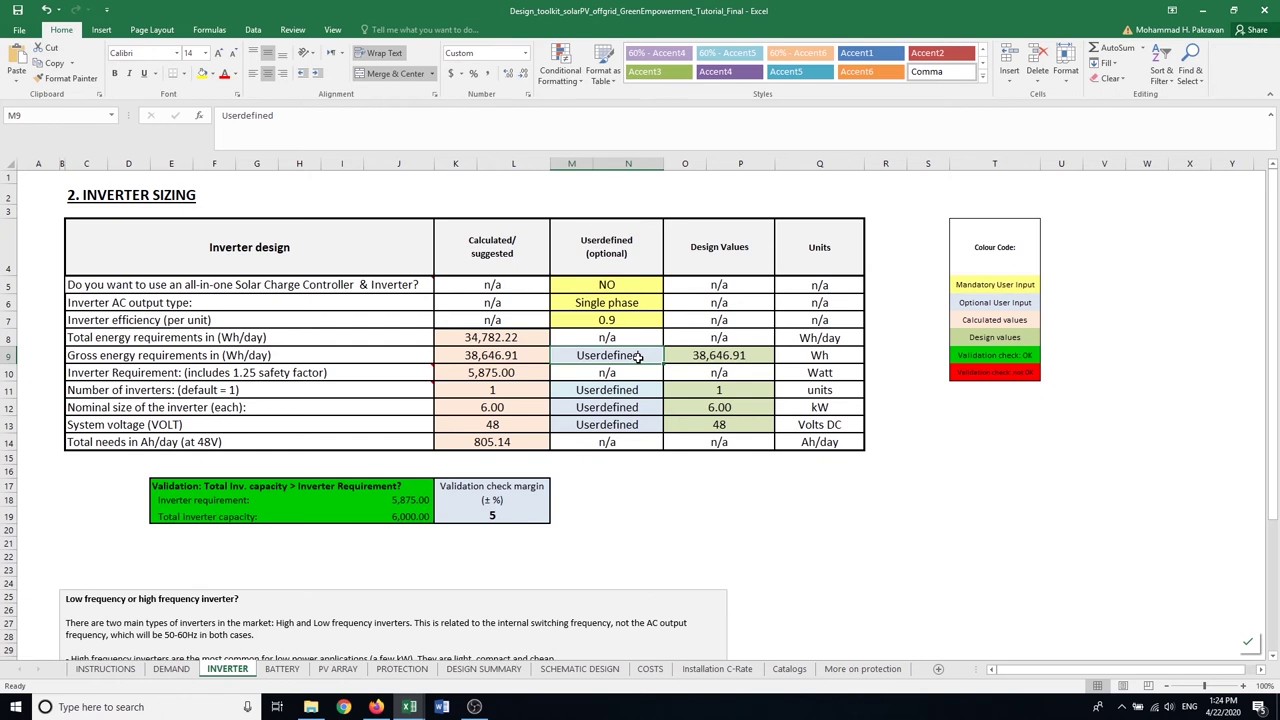
{"action": "type", "text": "40"}
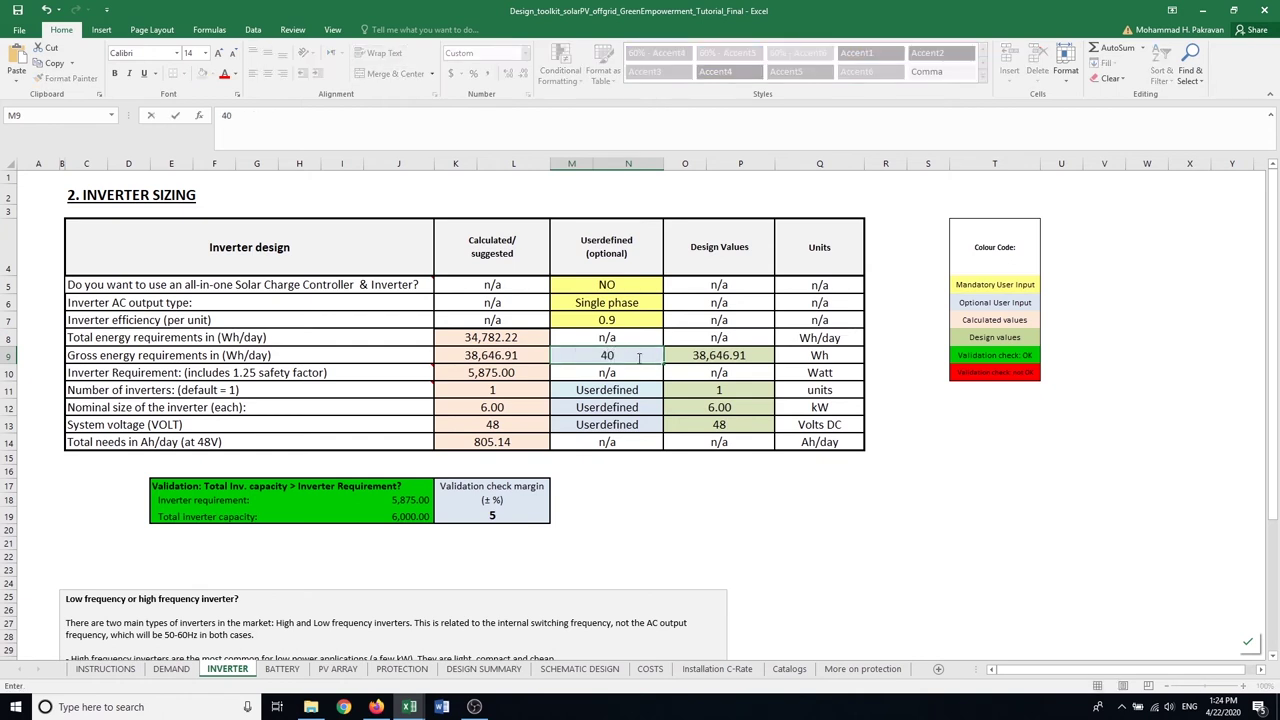
{"action": "type", "text": "000"}
{"action": "key", "text": "Return"}
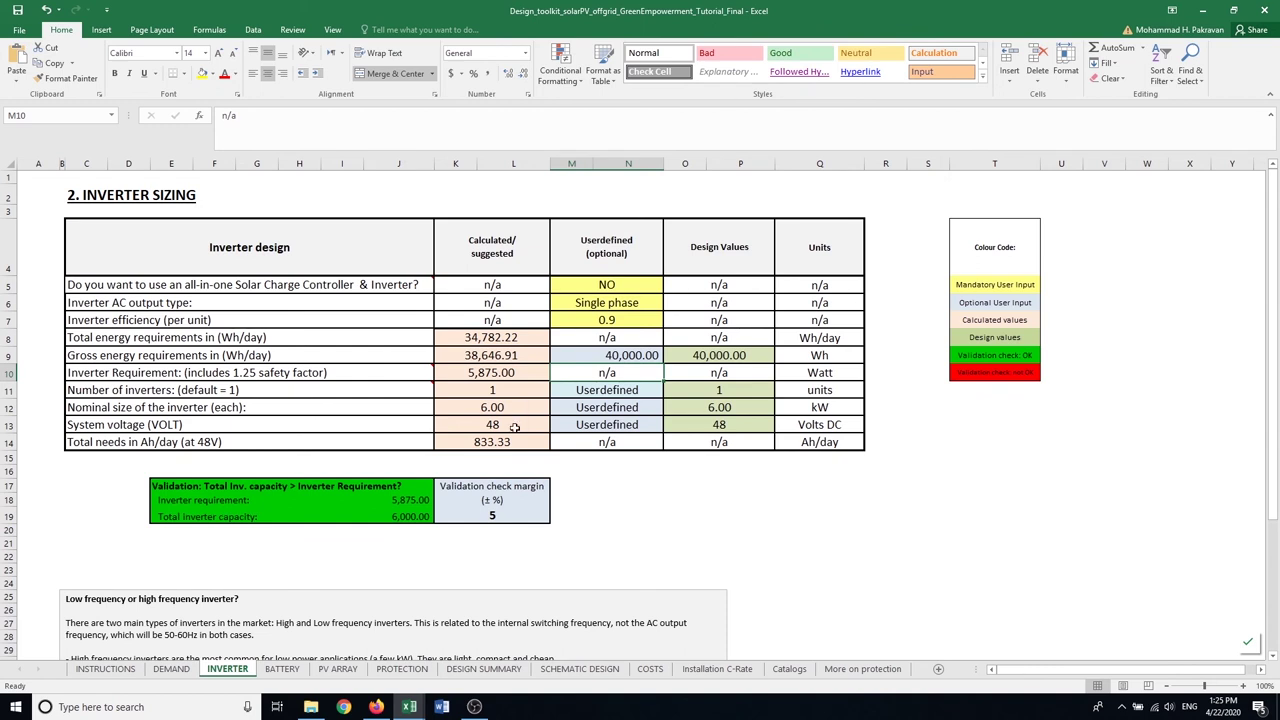
{"action": "left_click_drag", "start_coordinate": [420, 484], "coordinate": [418, 516]}
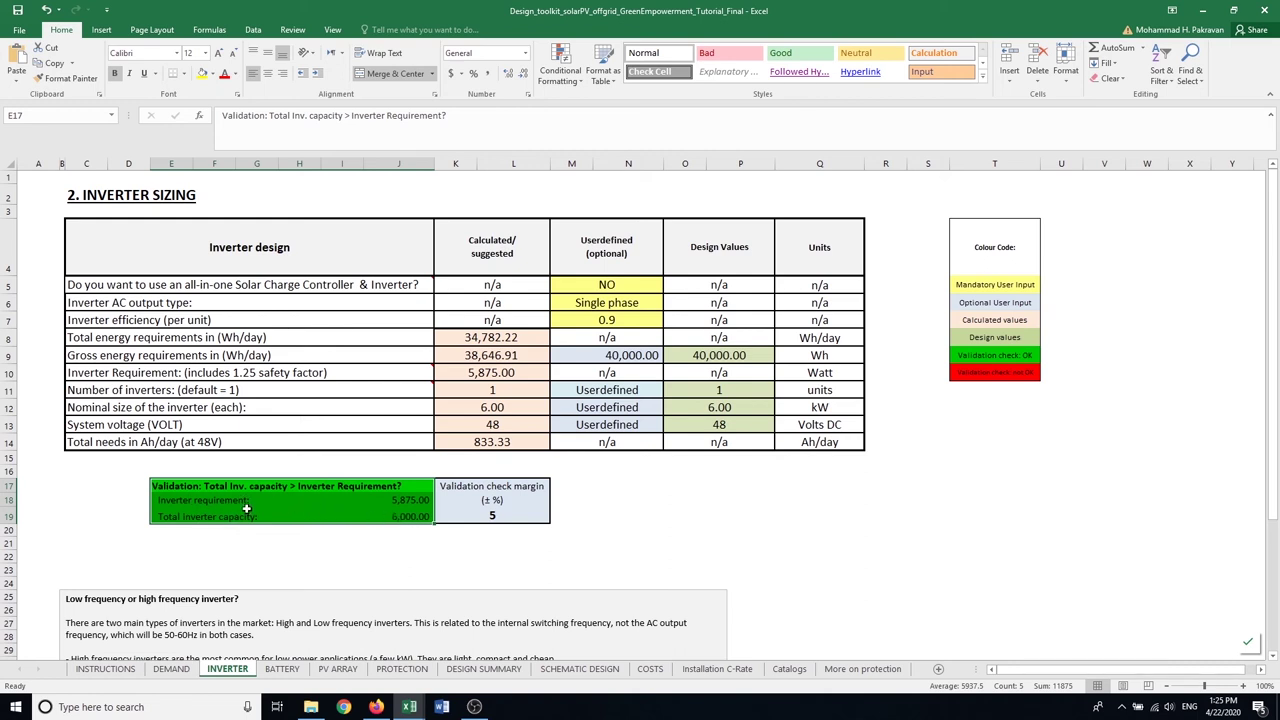
{"action": "left_click", "coordinate": [400, 502]}
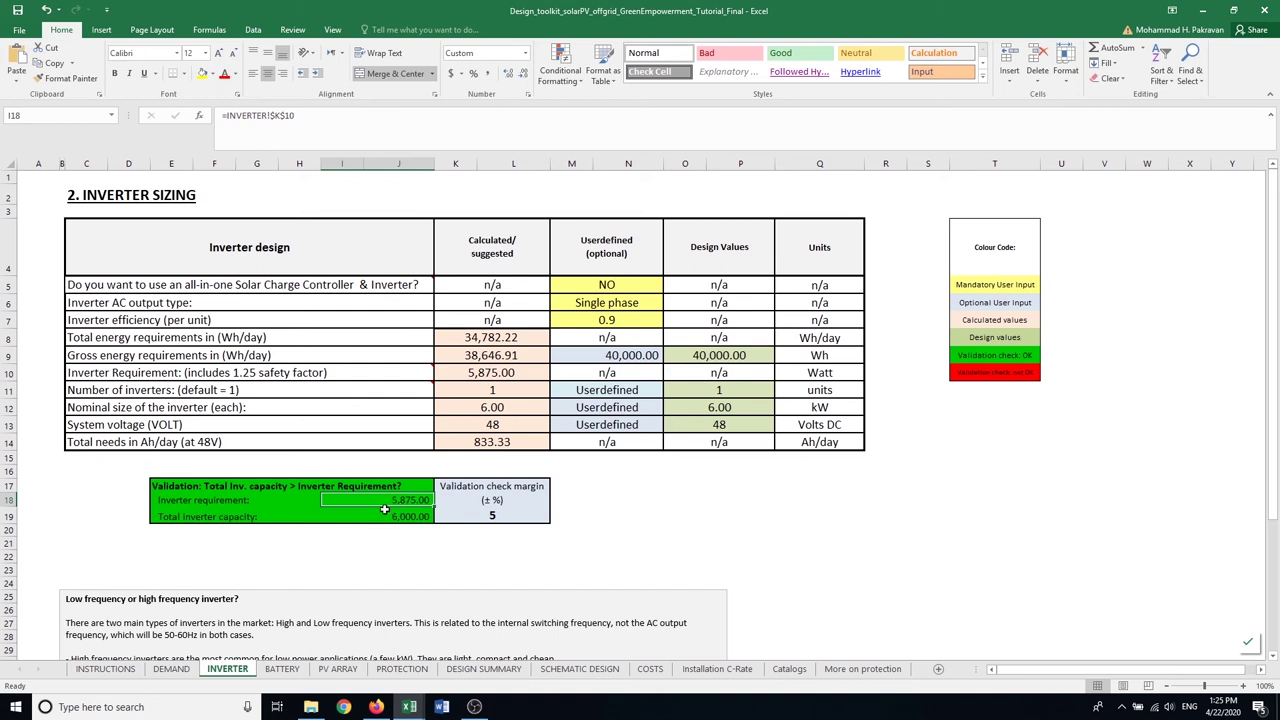
{"action": "left_click", "coordinate": [383, 517]}
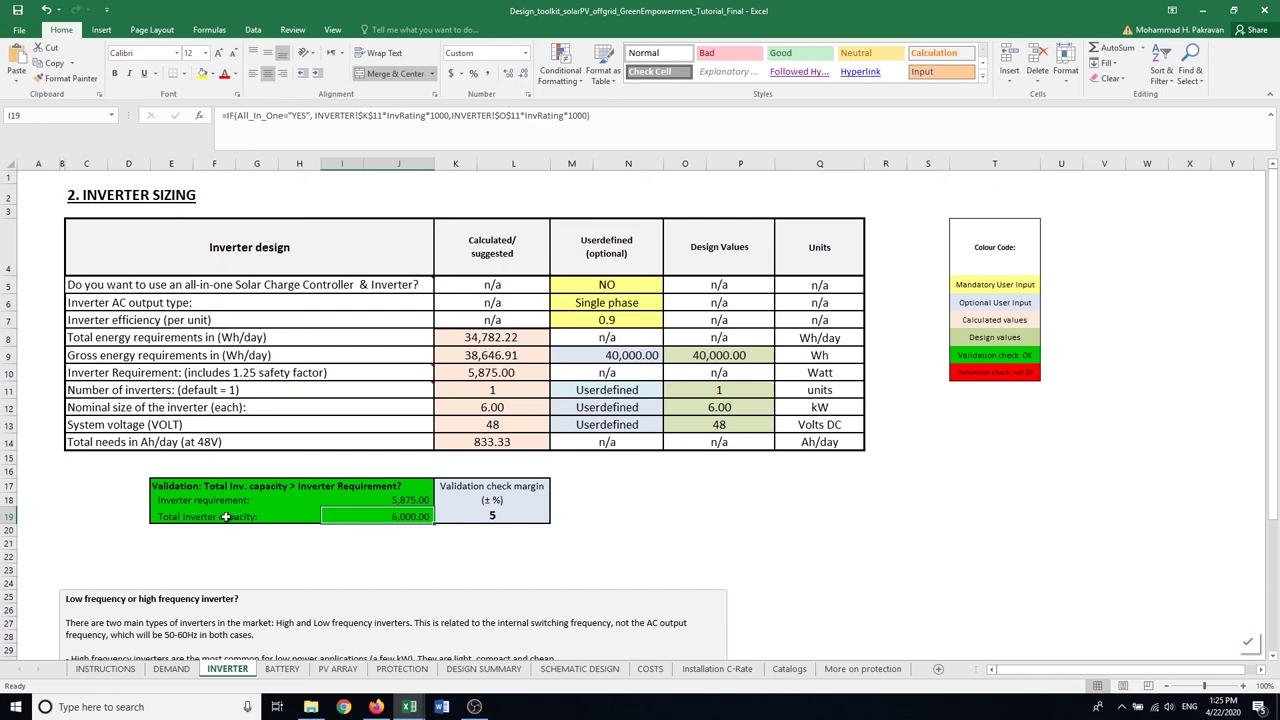
{"action": "left_click", "coordinate": [500, 517]}
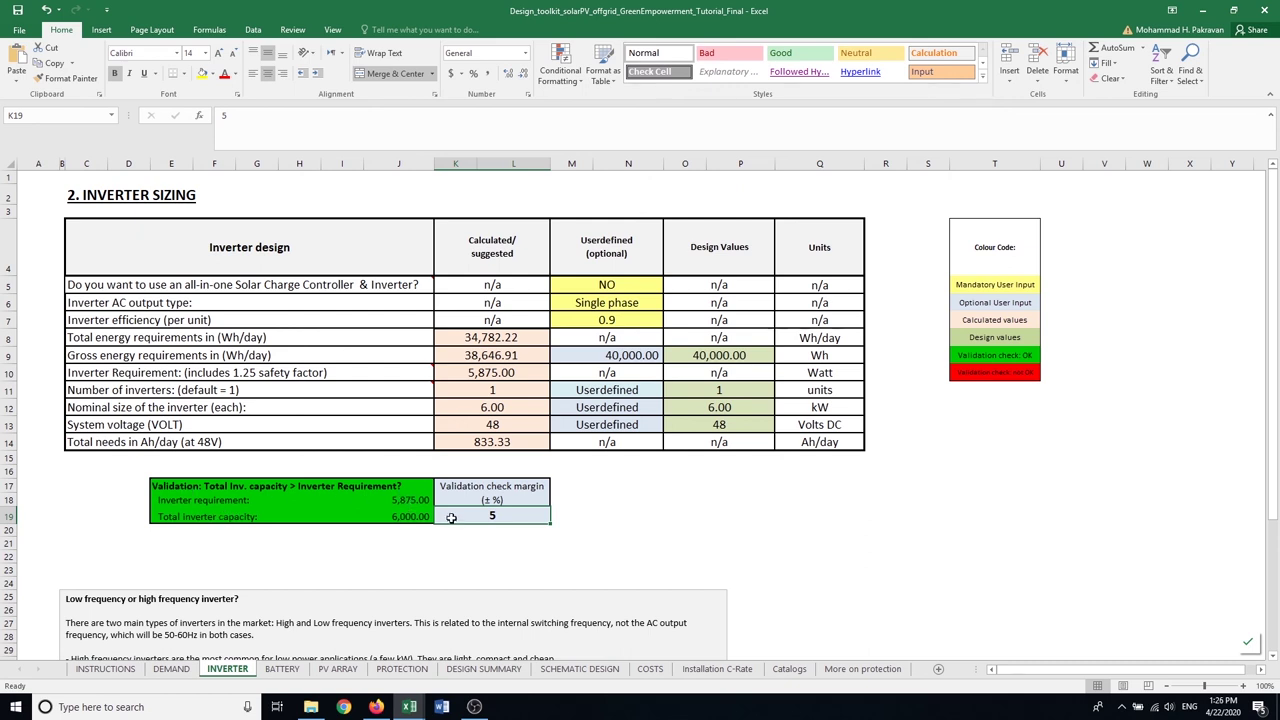
{"action": "key", "text": "Left"}
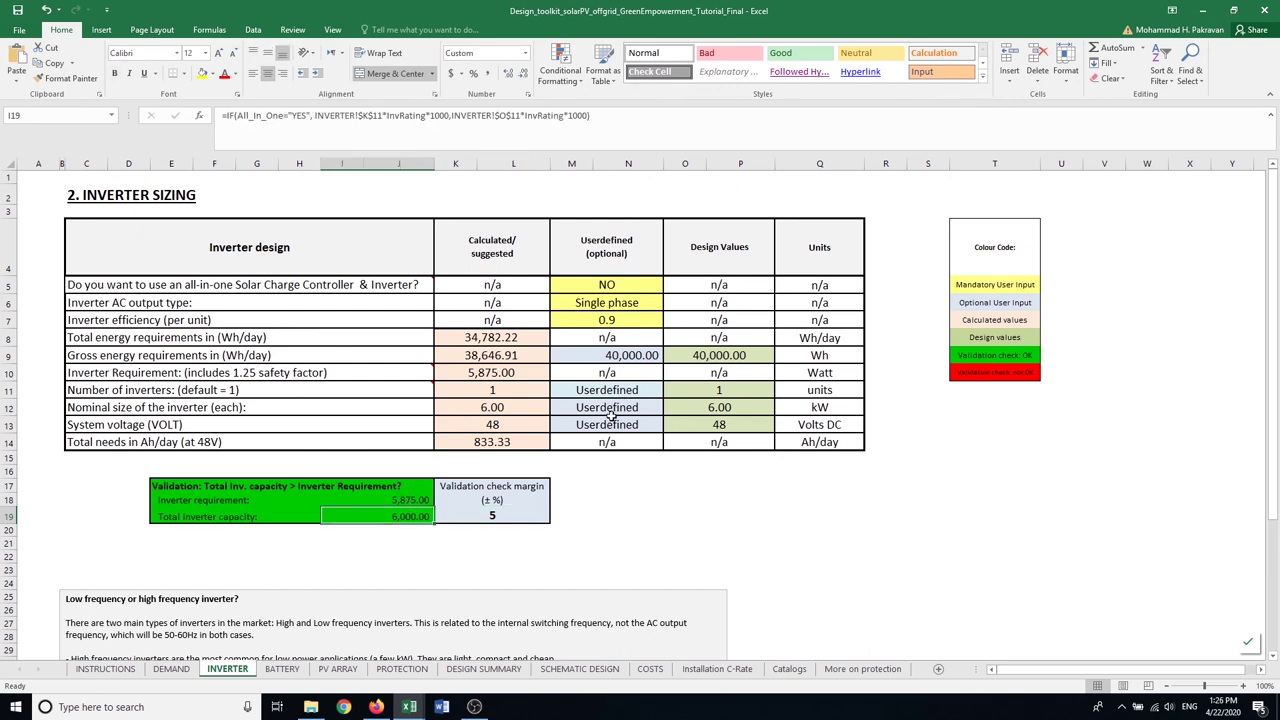
- Set the user-defined inverter size in M12 to 6 kW after first trying 5, then view BATTERY
{"action": "left_click", "coordinate": [608, 407]}
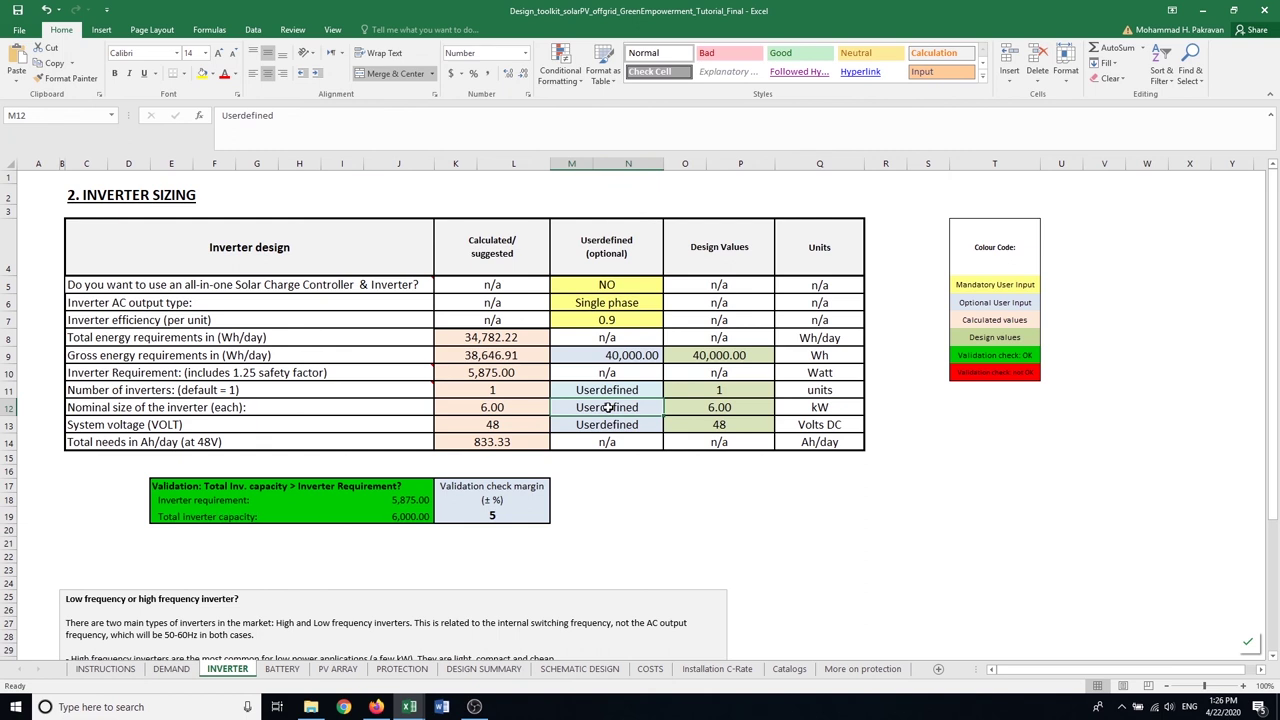
{"action": "type", "text": "5"}
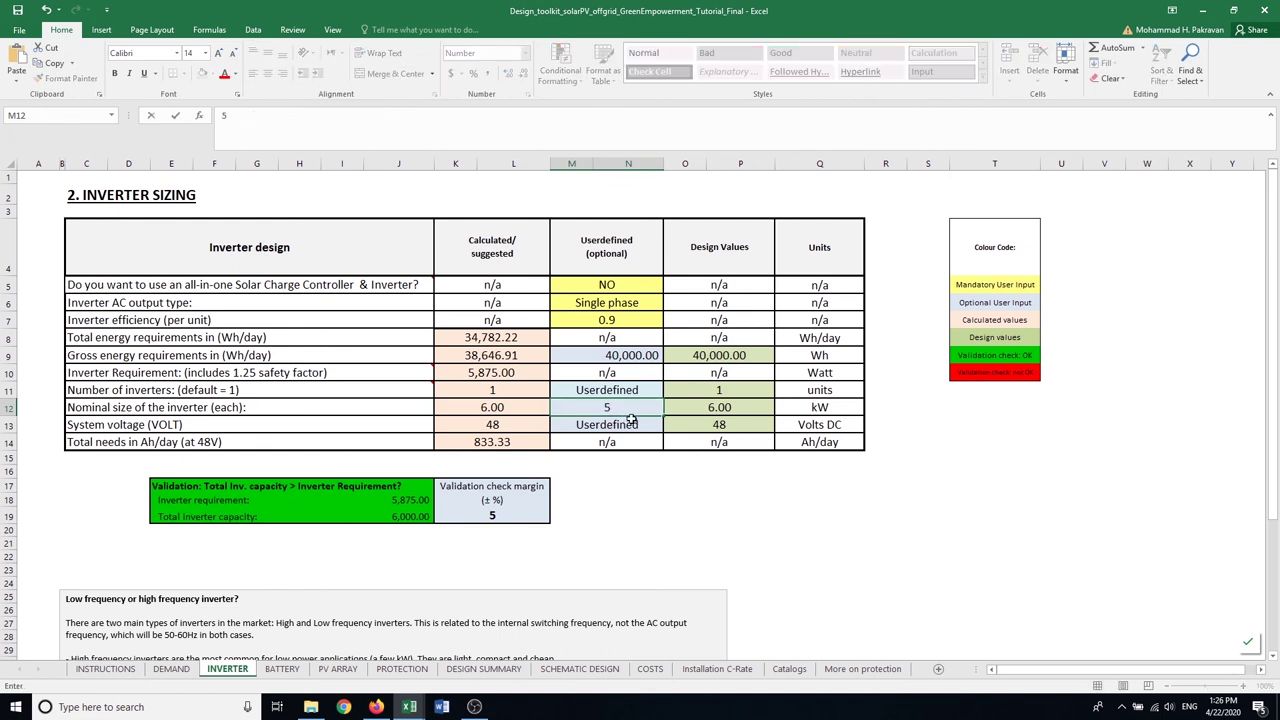
{"action": "key", "text": "Return"}
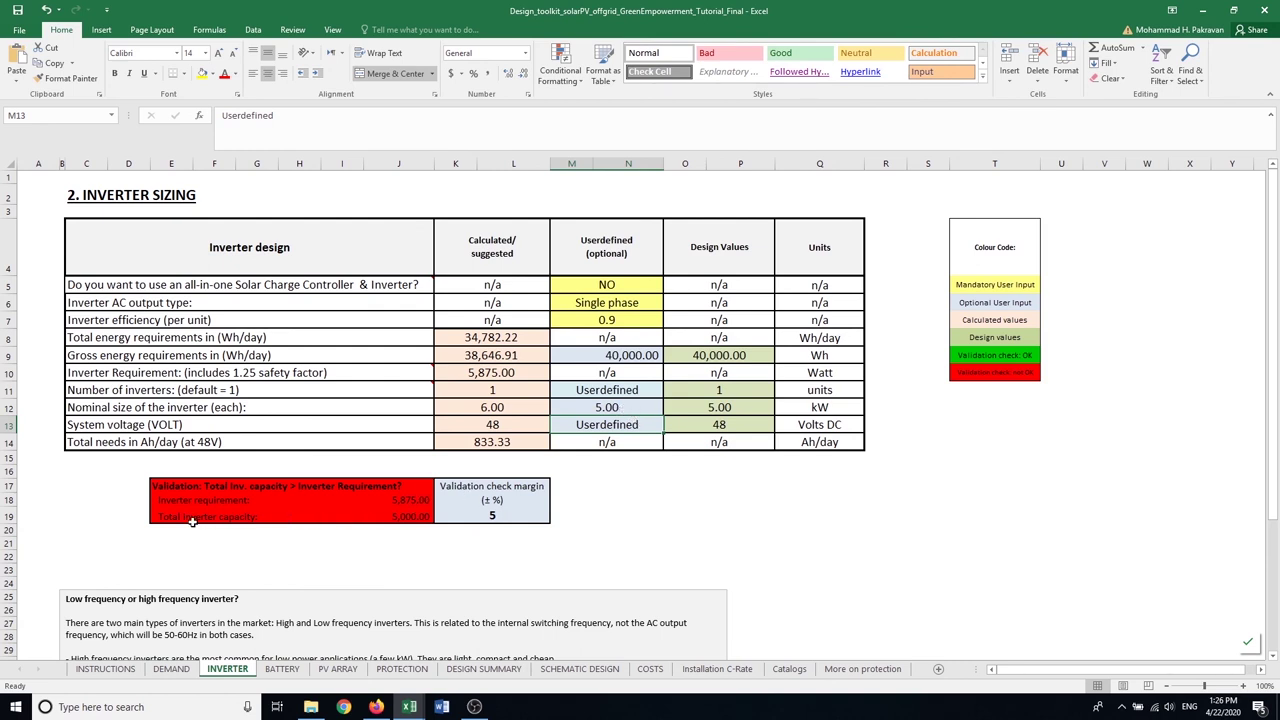
{"action": "left_click", "coordinate": [627, 407]}
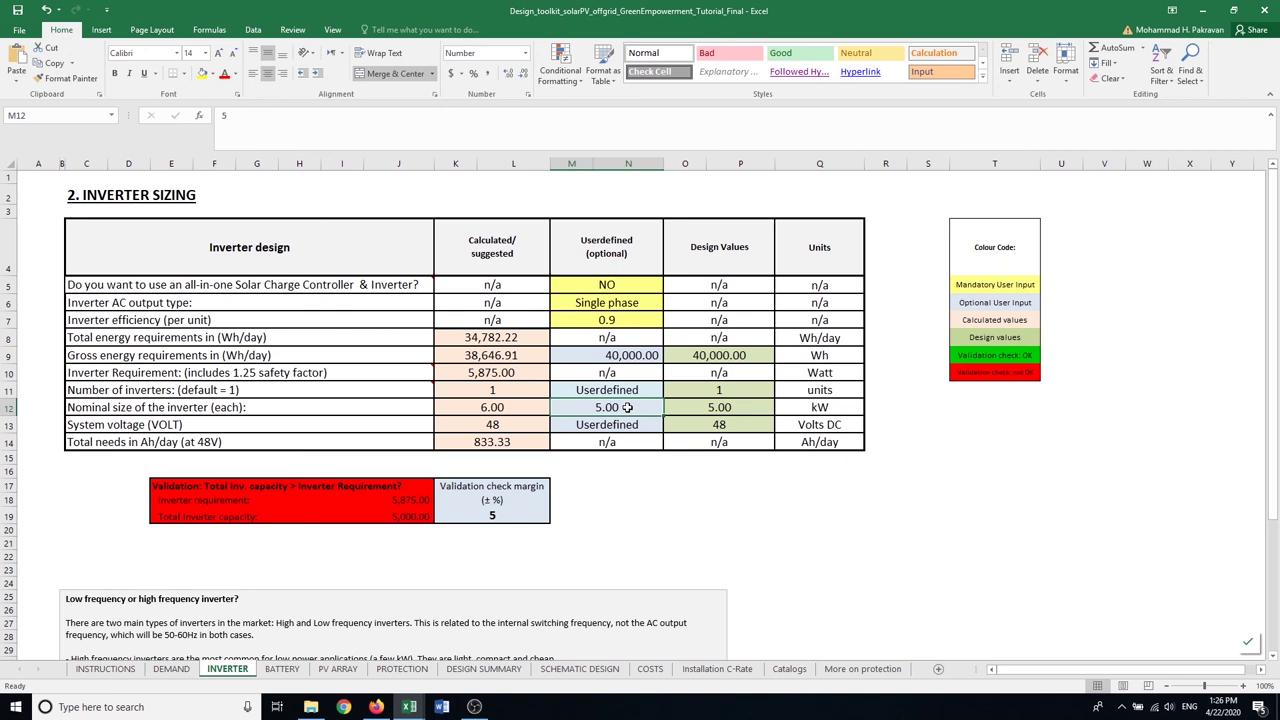
{"action": "type", "text": "6"}
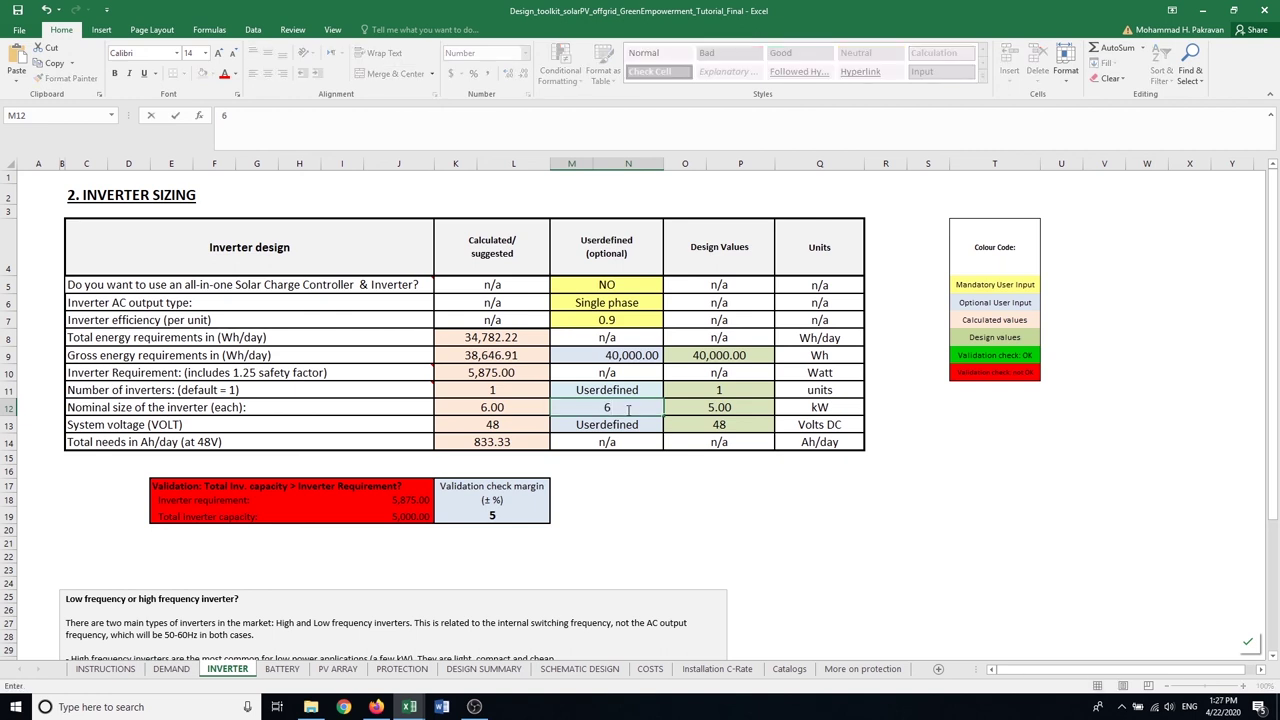
{"action": "key", "text": "Return"}
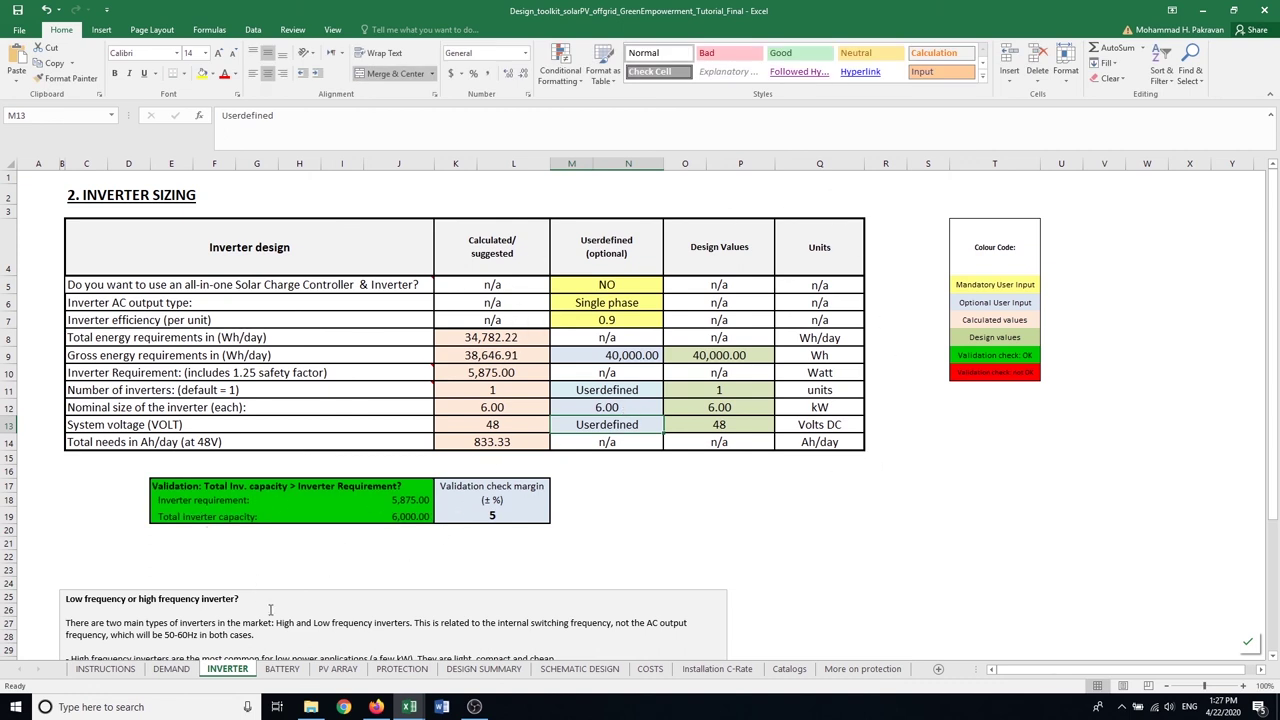
{"action": "left_click", "coordinate": [280, 669]}
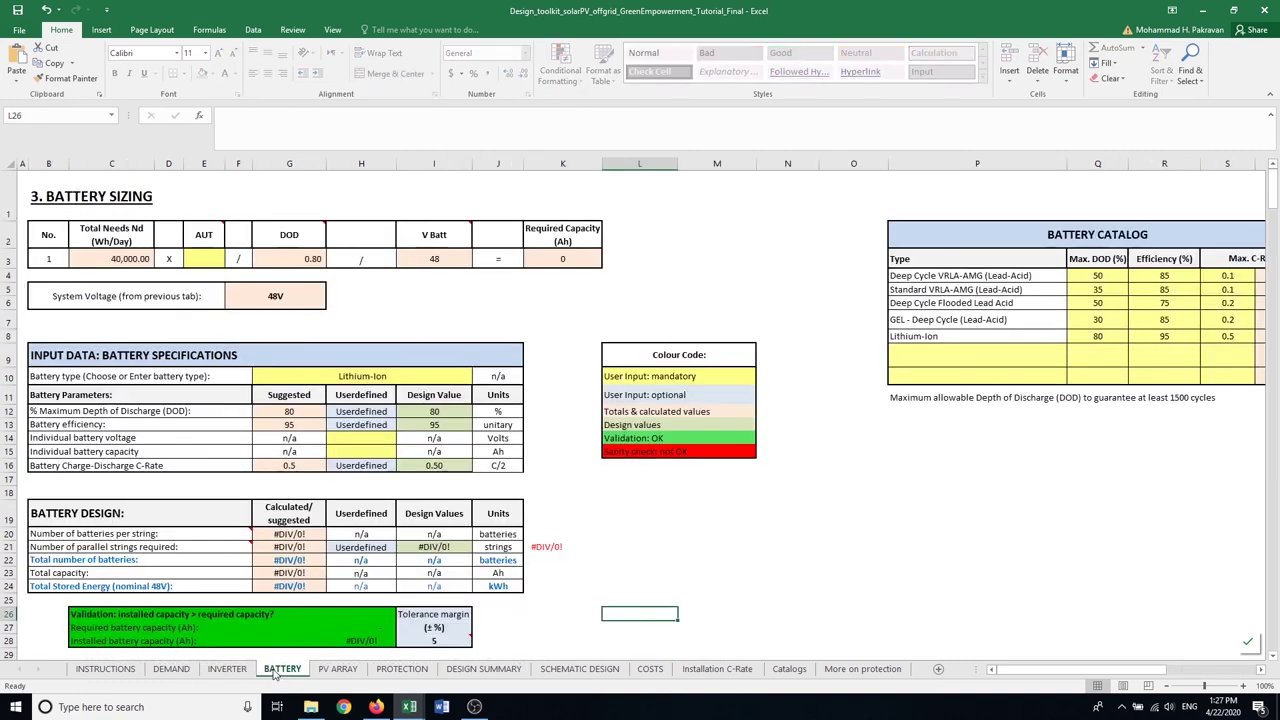